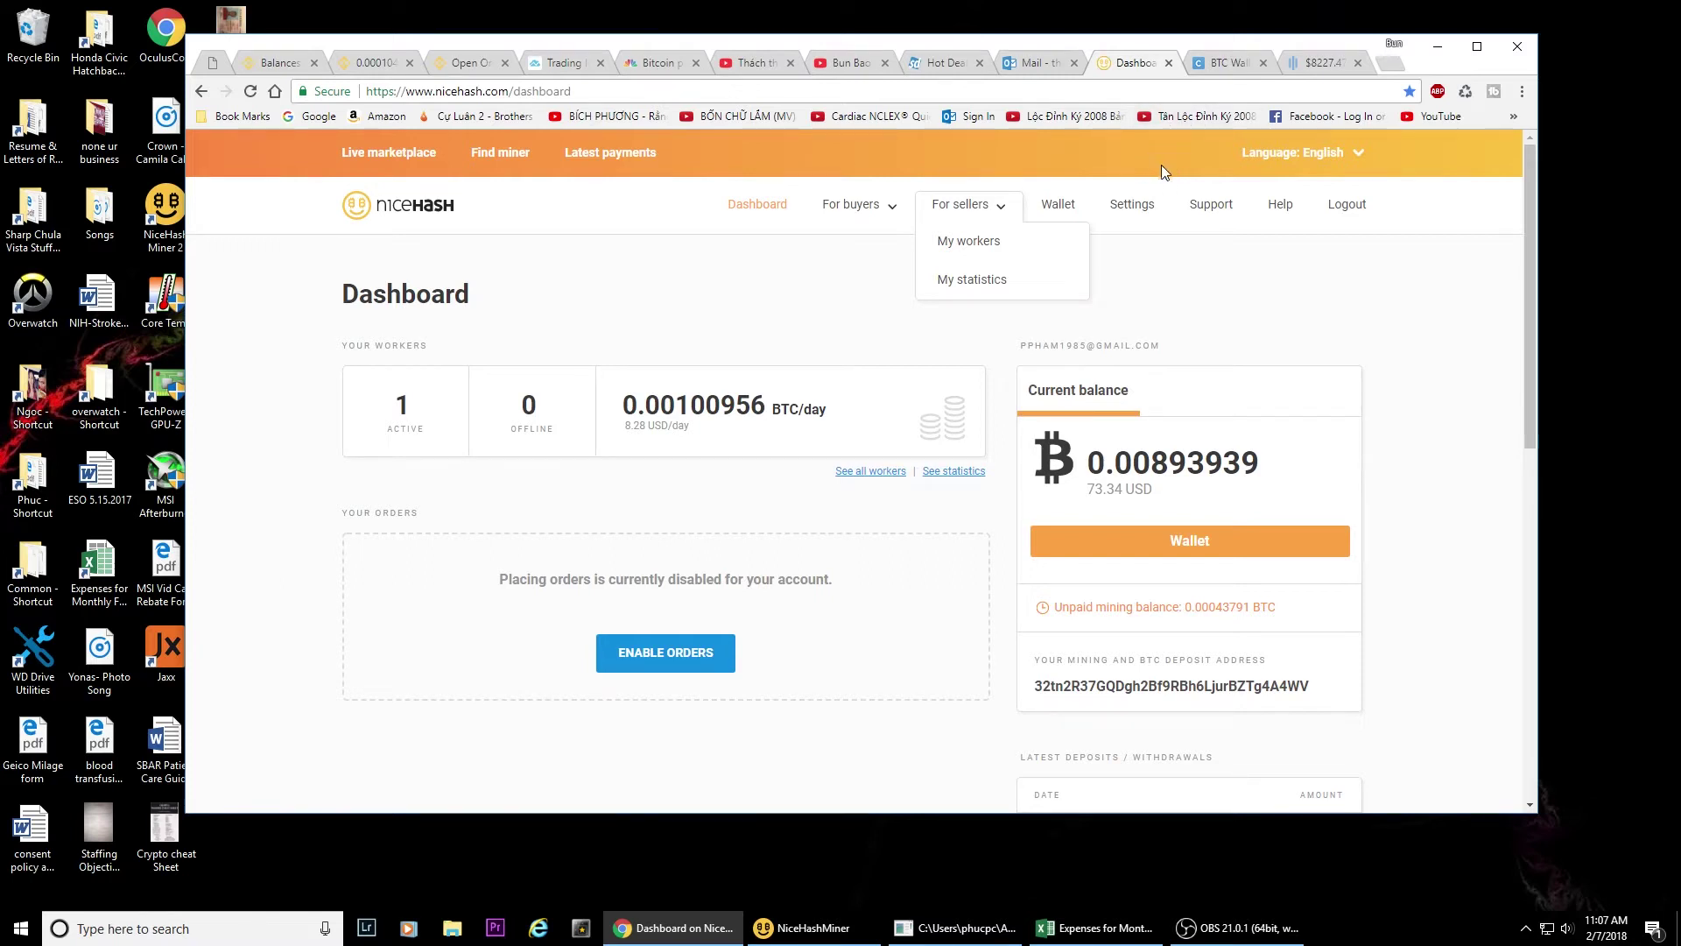
- Check the Coinbase BTC wallet and GDAX balance, then return to the NiceHash dashboard
drag(1007, 35, 967, 25)
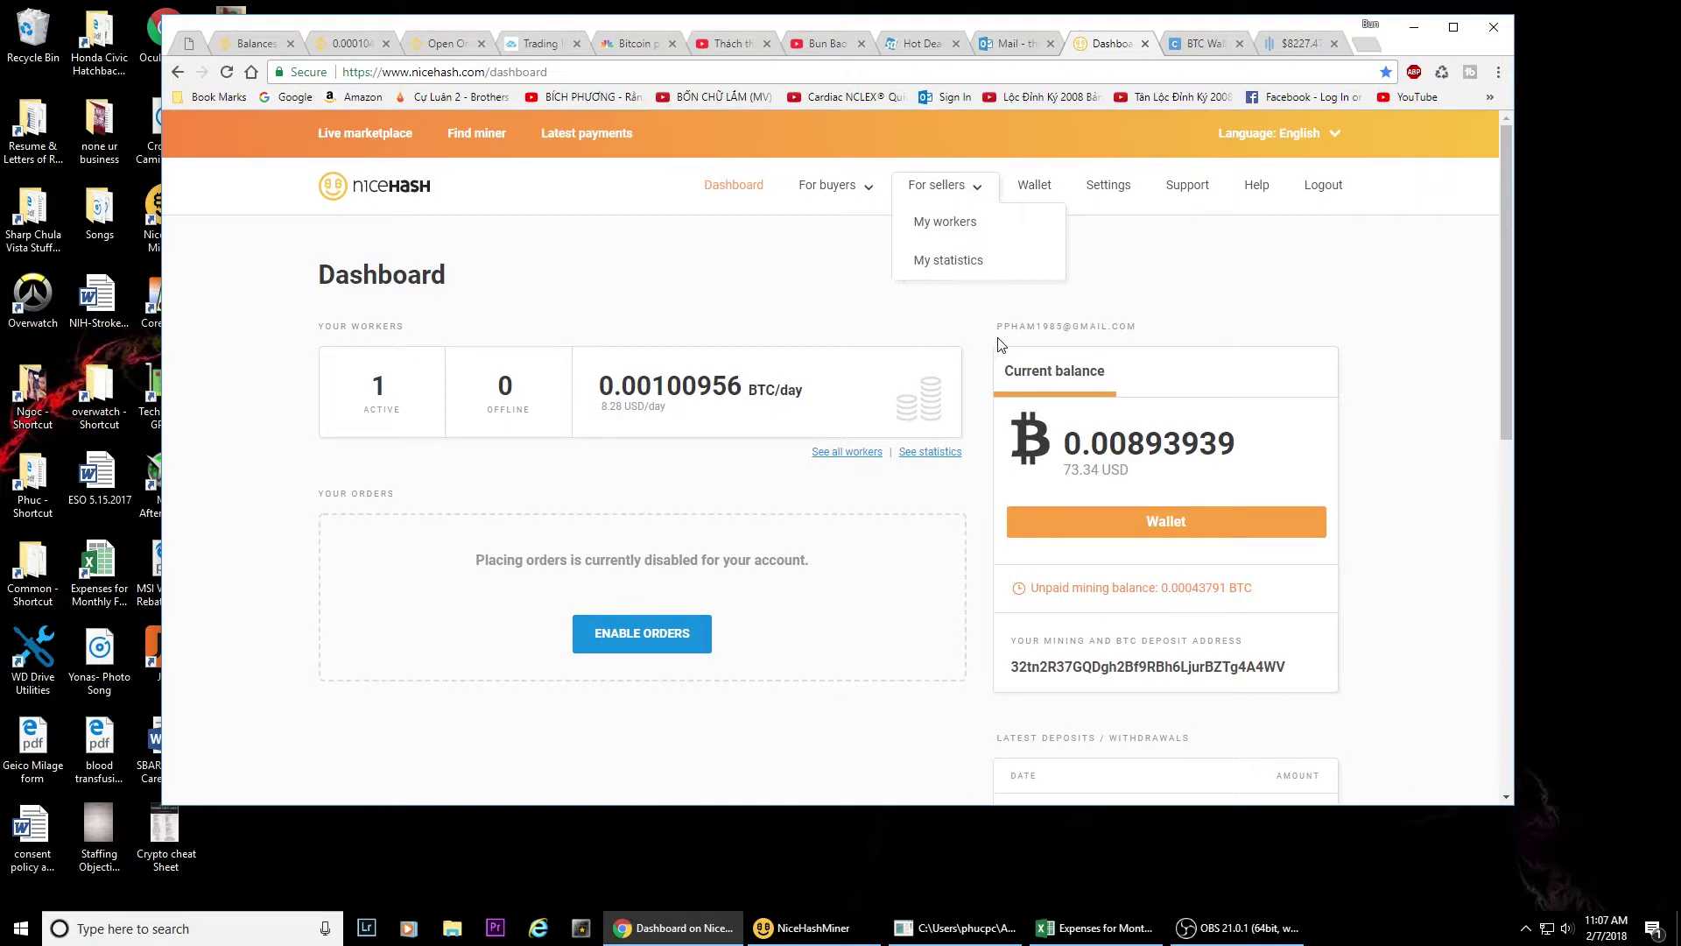
click(1208, 49)
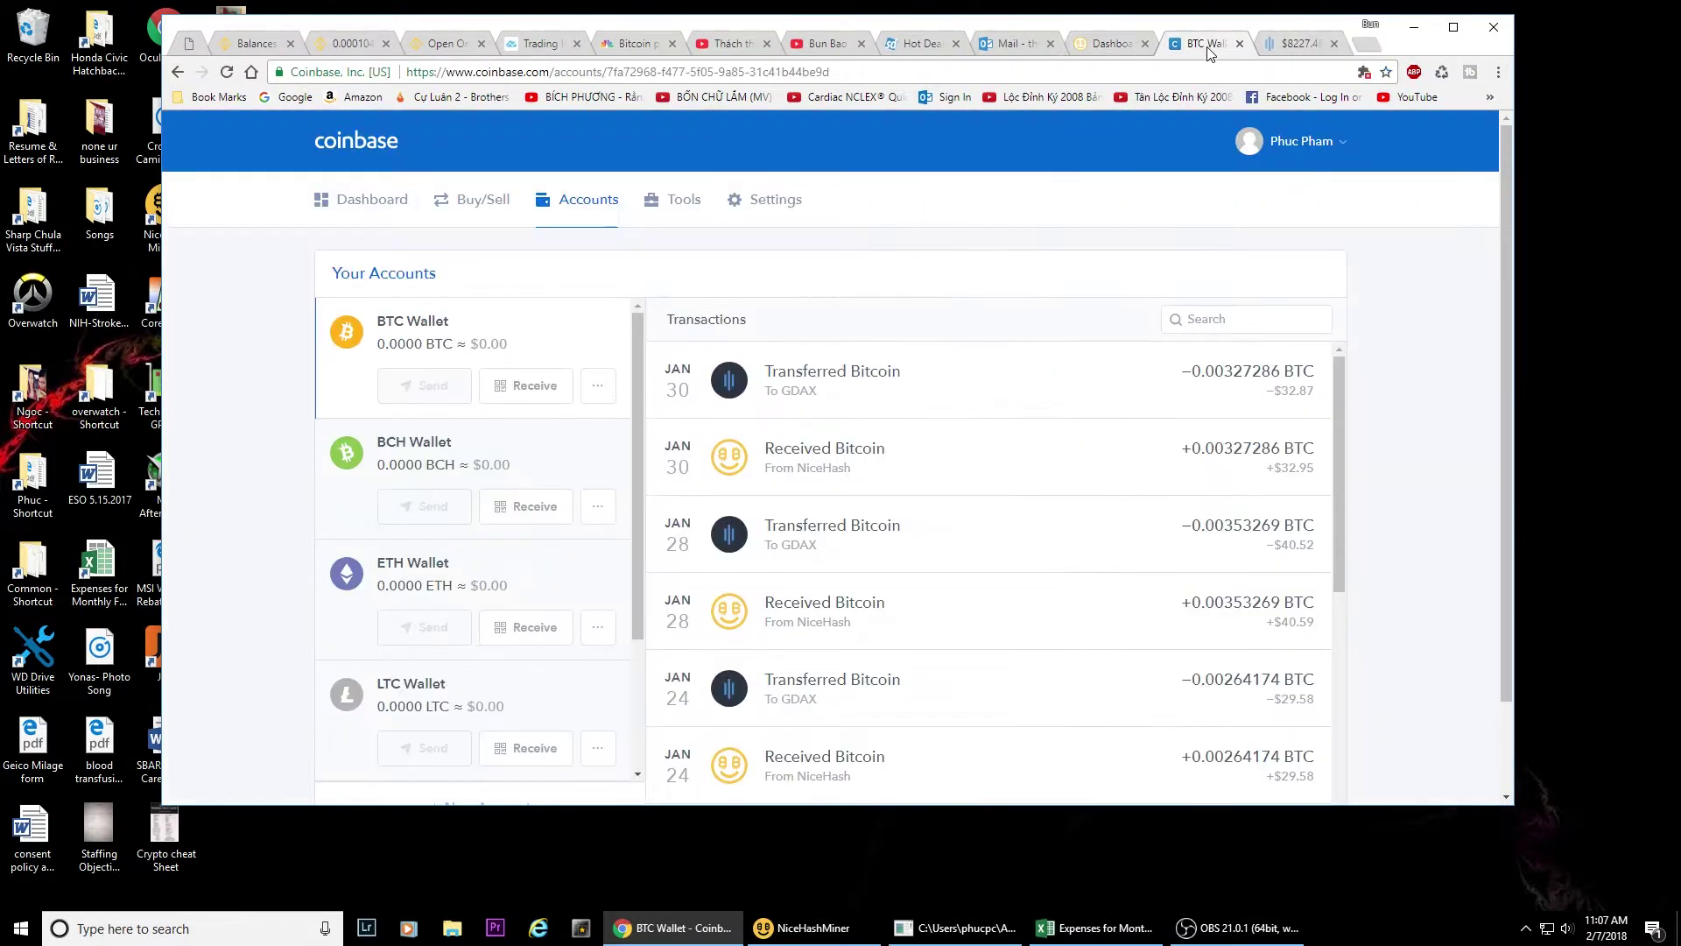
click(1290, 45)
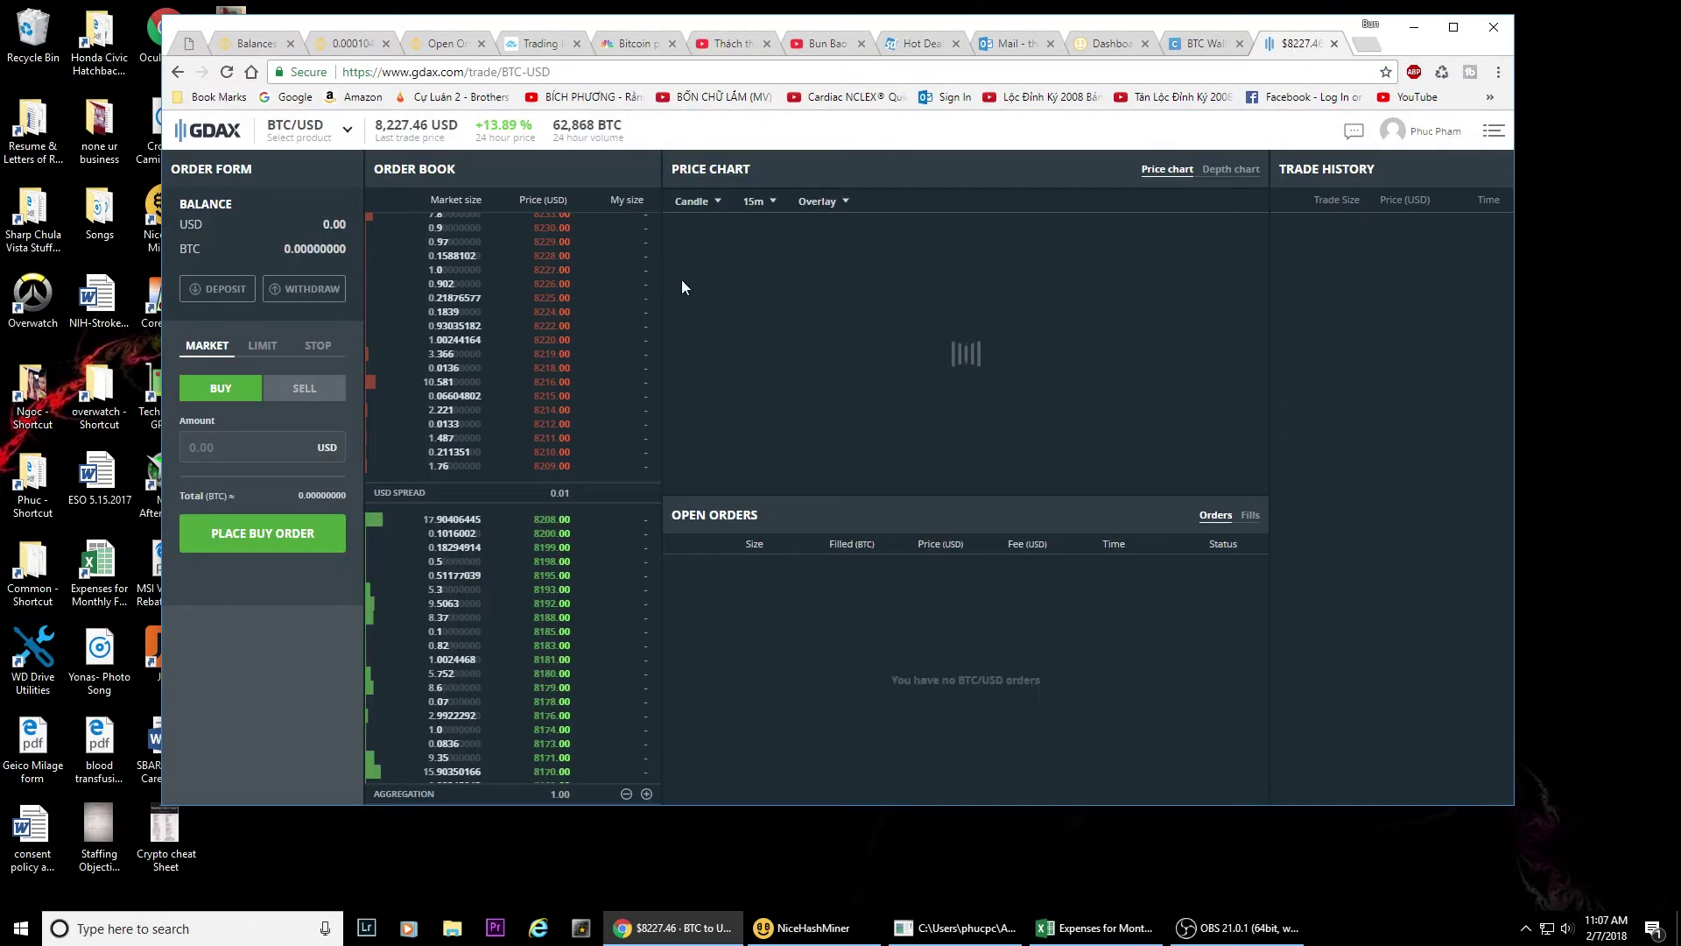
click(1104, 48)
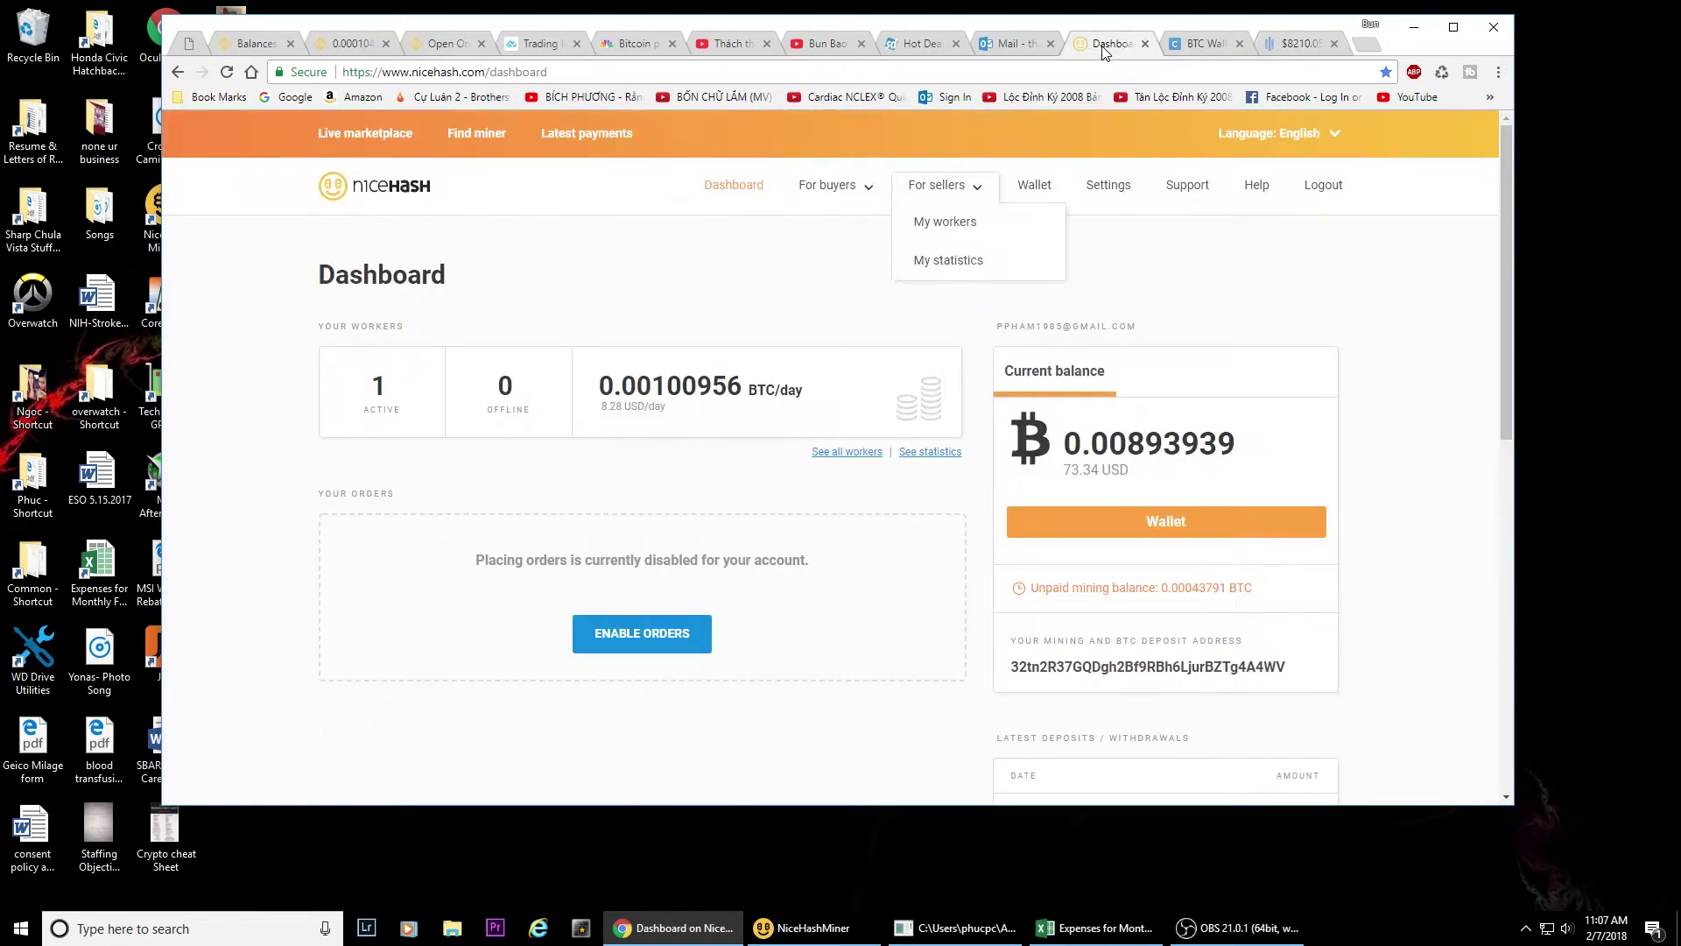
click(1205, 48)
click(1105, 51)
- Show the NiceHash wallet with 0.00893939 BTC, briefly bringing up then minimizing NiceHash Miner
click(1037, 187)
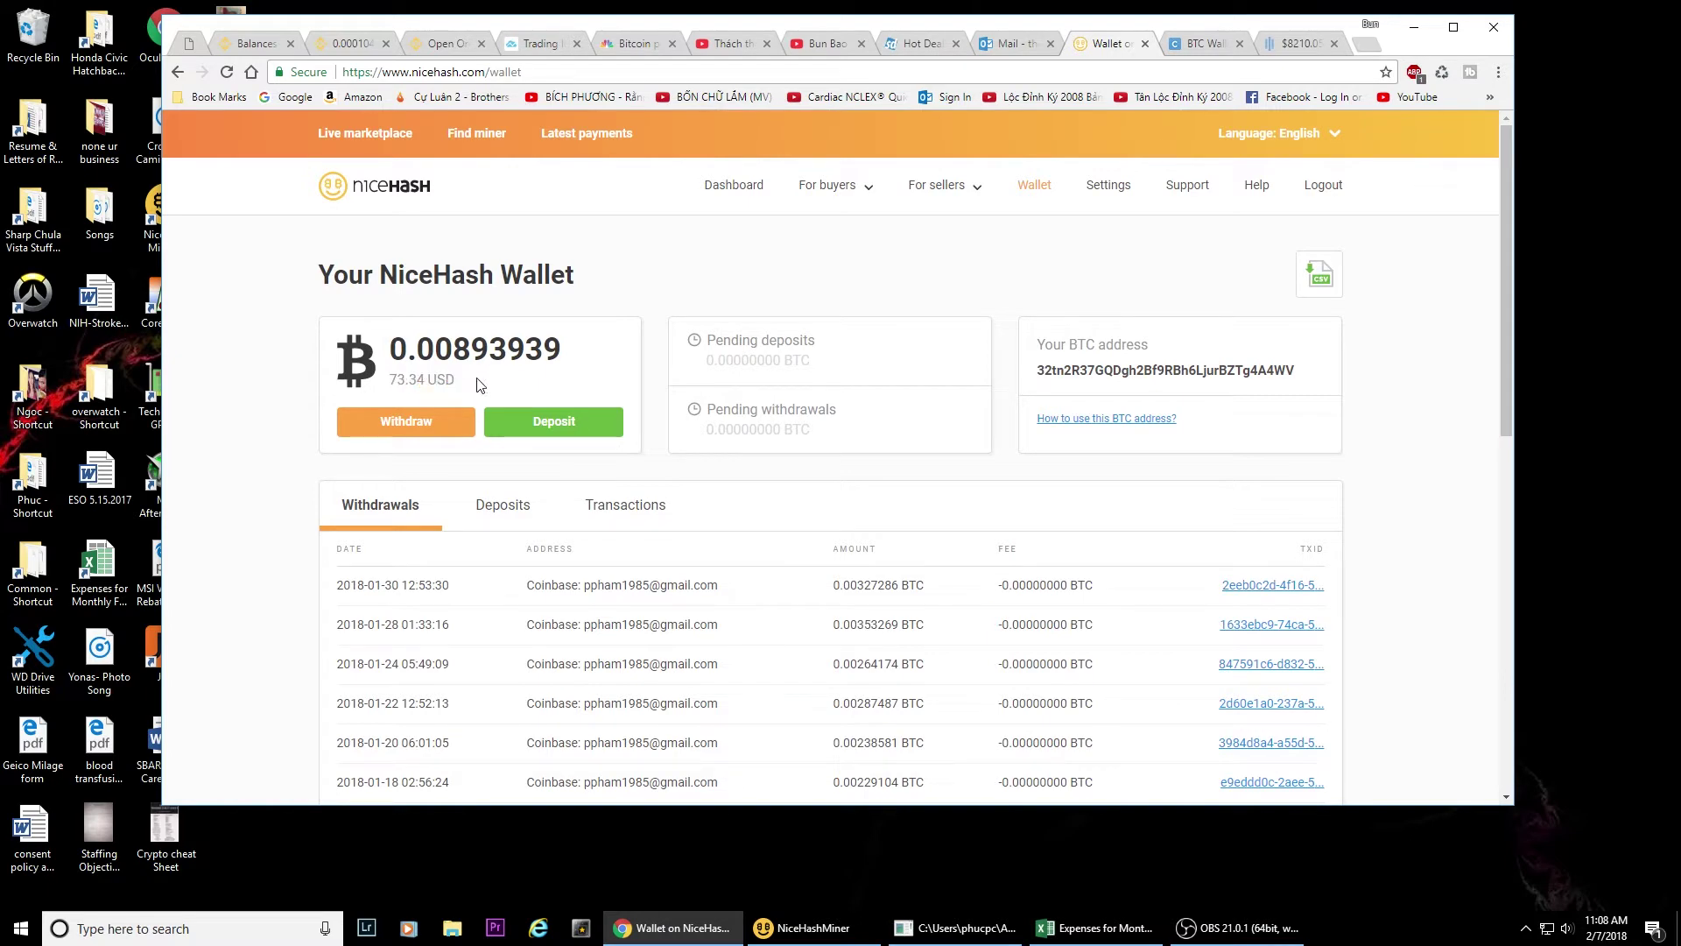
click(813, 927)
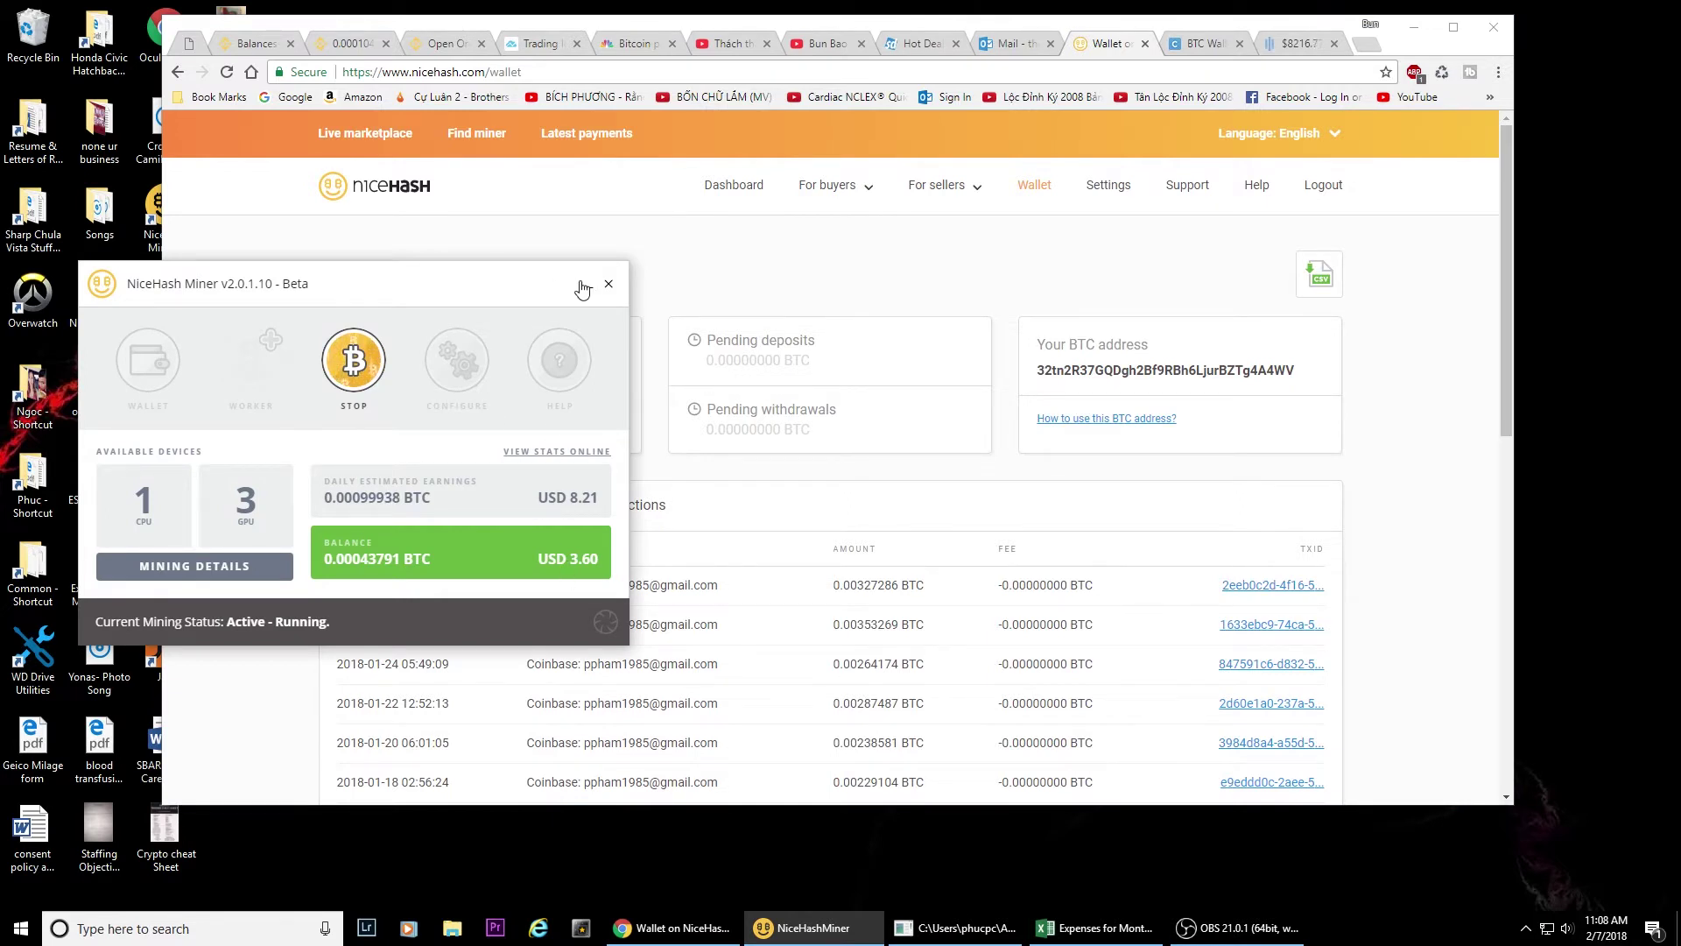
drag(537, 289, 560, 286)
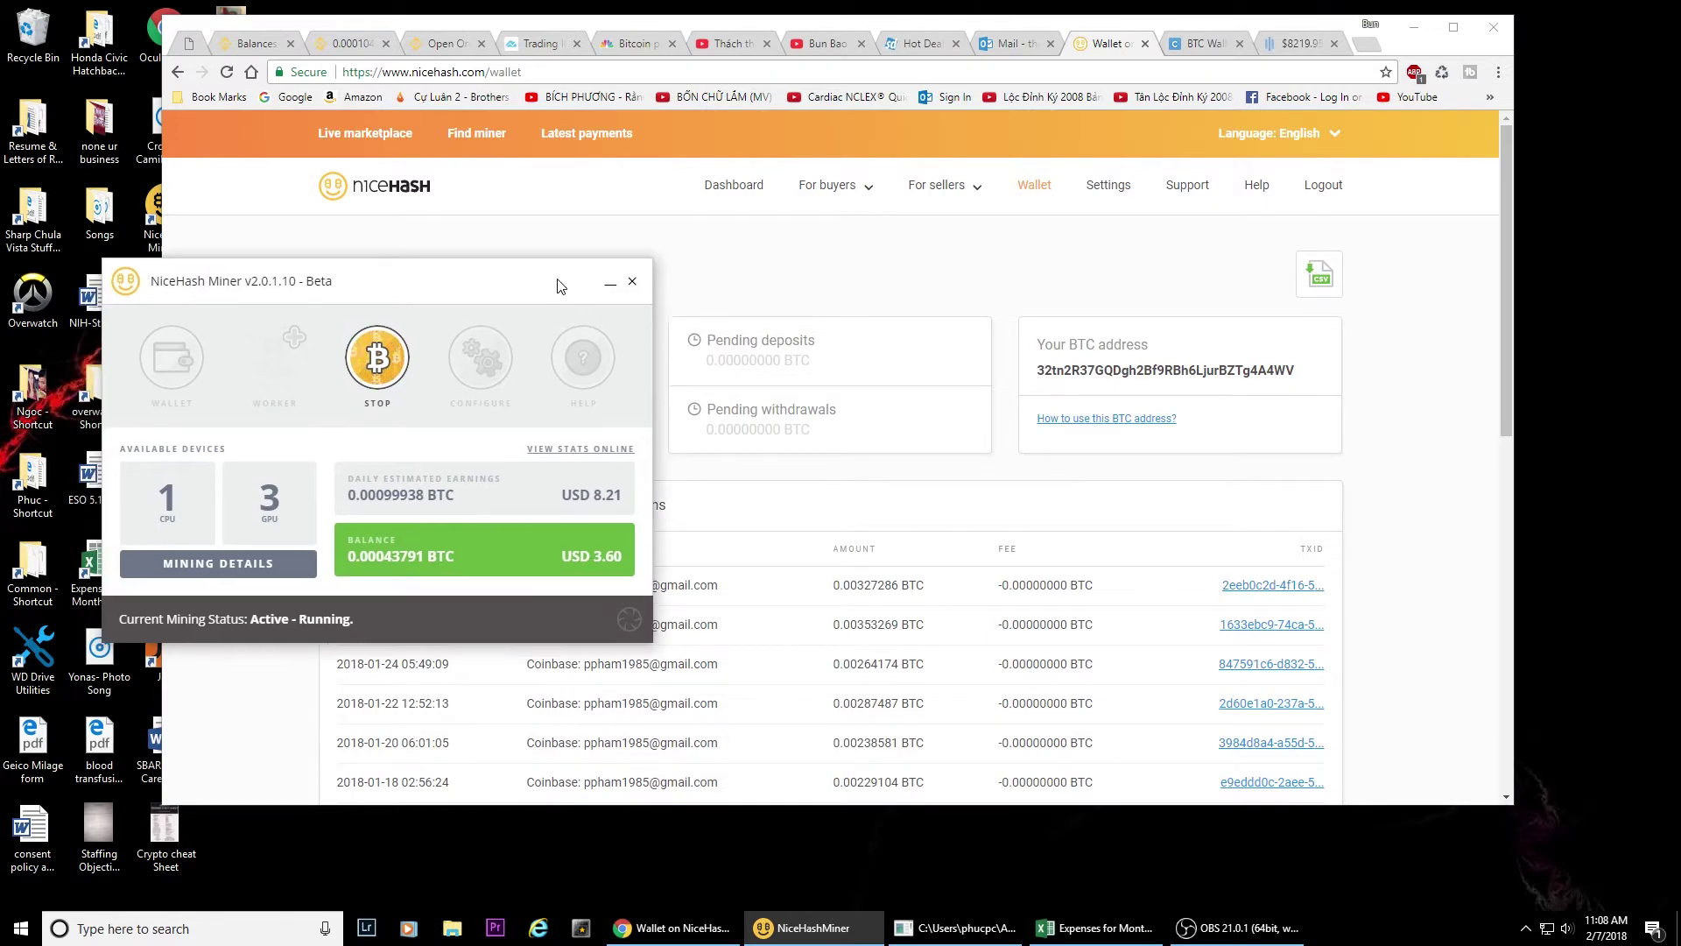
click(606, 284)
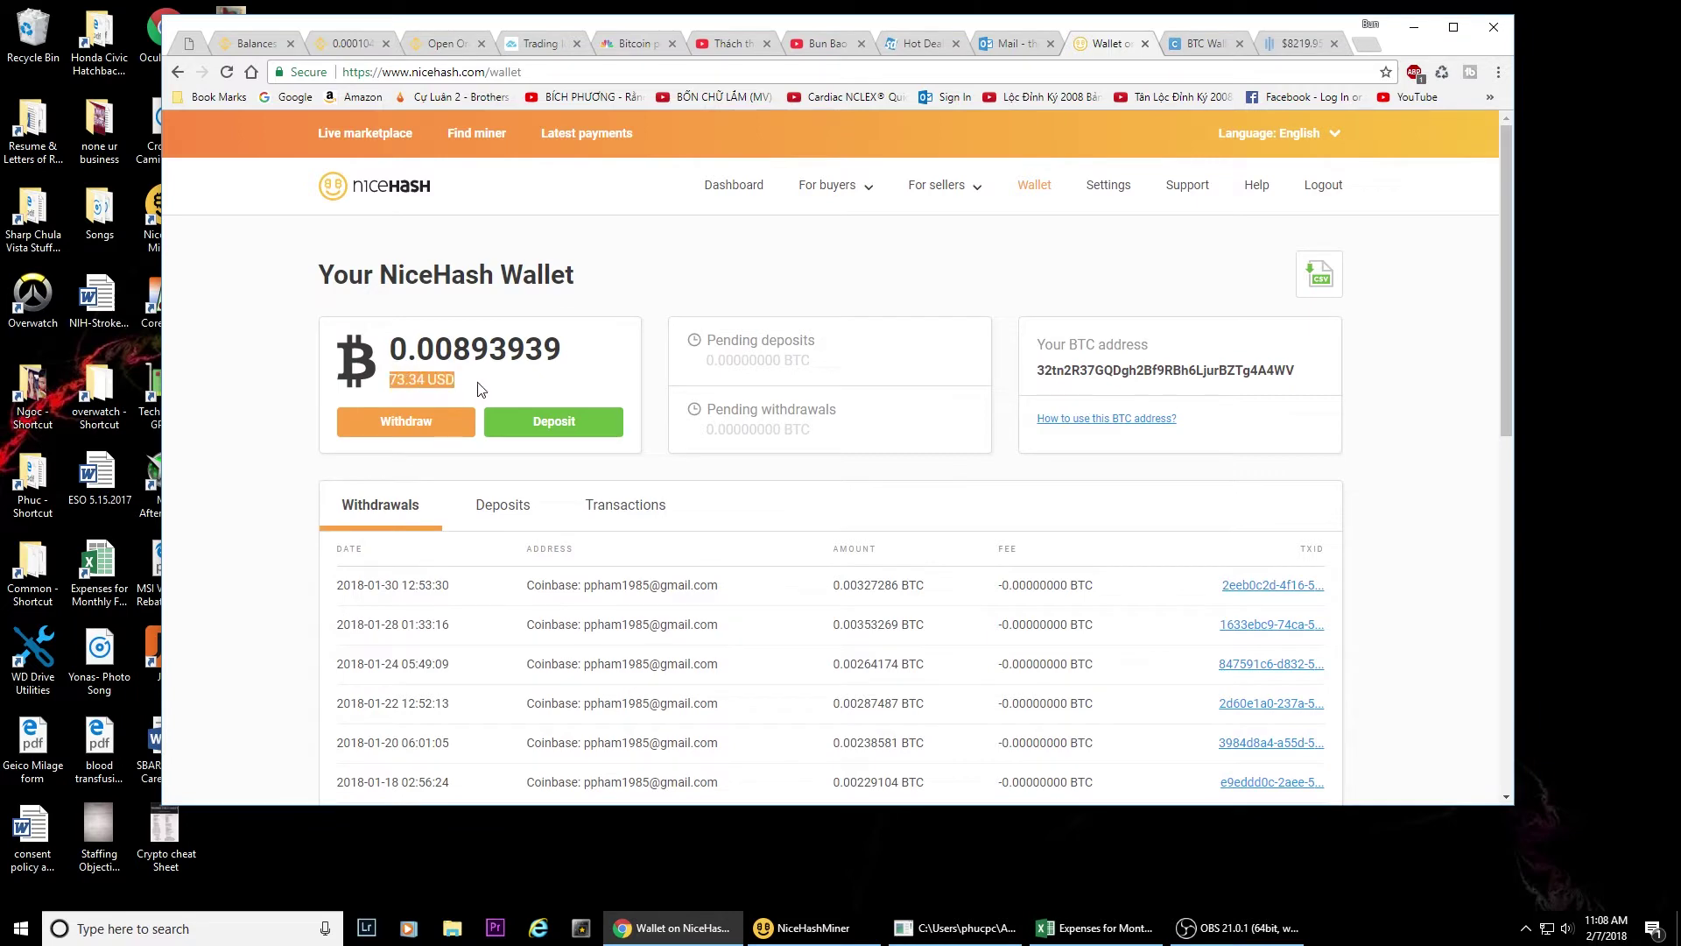
- Withdraw 0.00893938 BTC to Coinbase using the saved account e-mail, accepting the experimental-feature warning
click(431, 433)
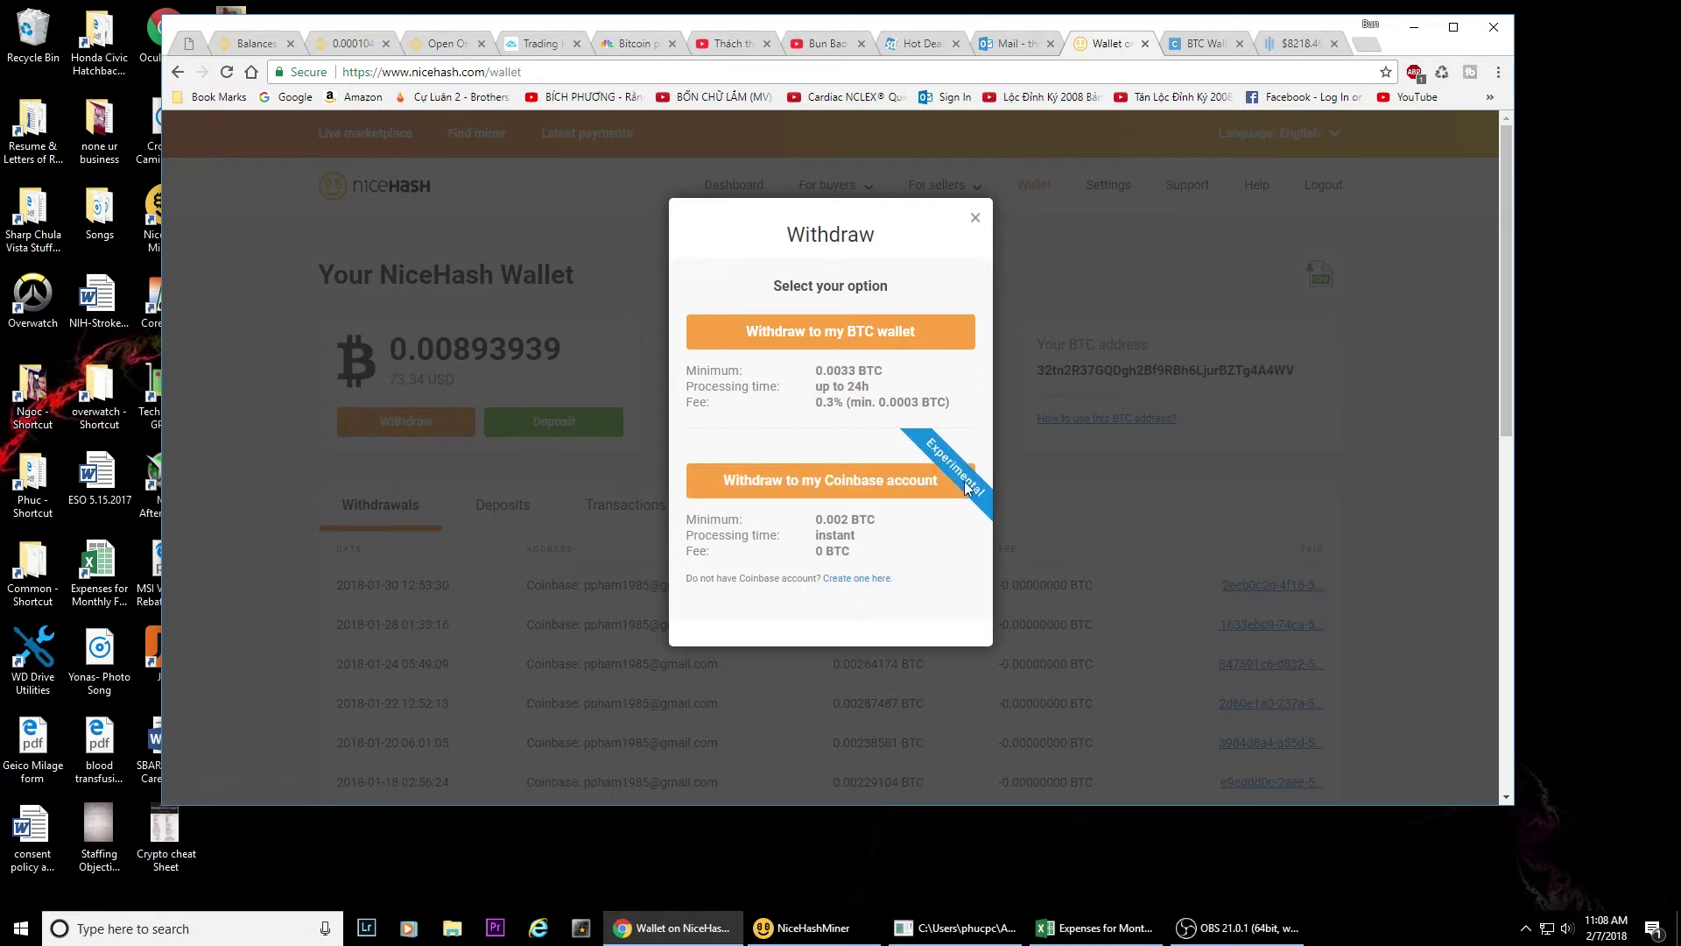
click(846, 491)
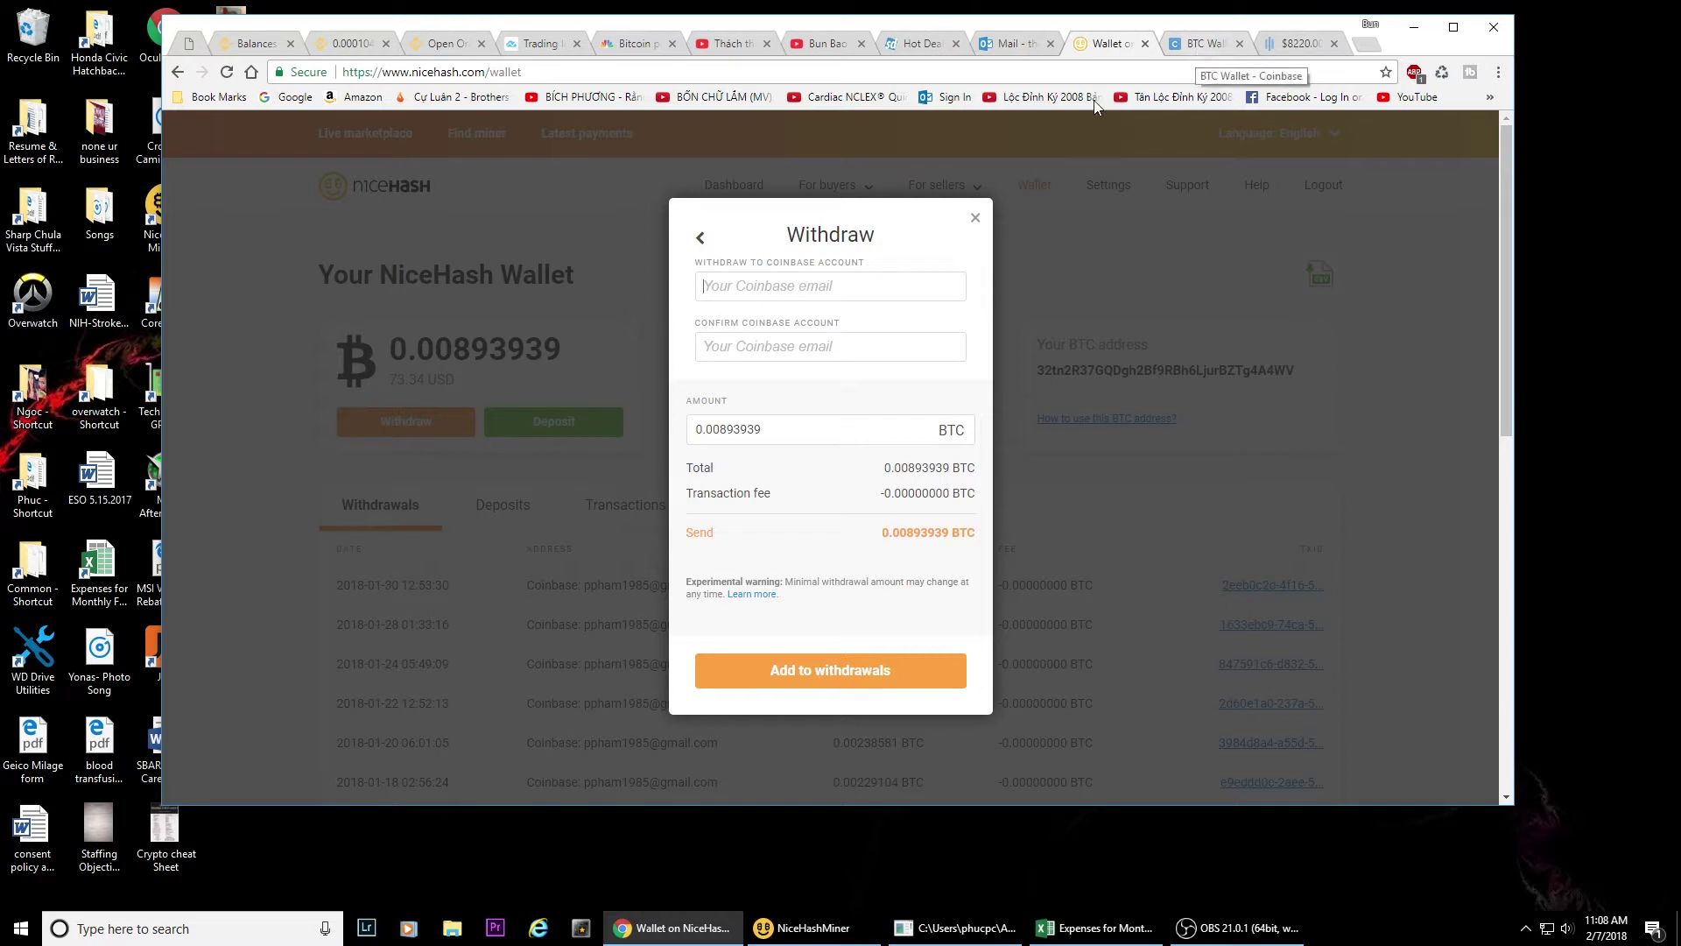
click(793, 289)
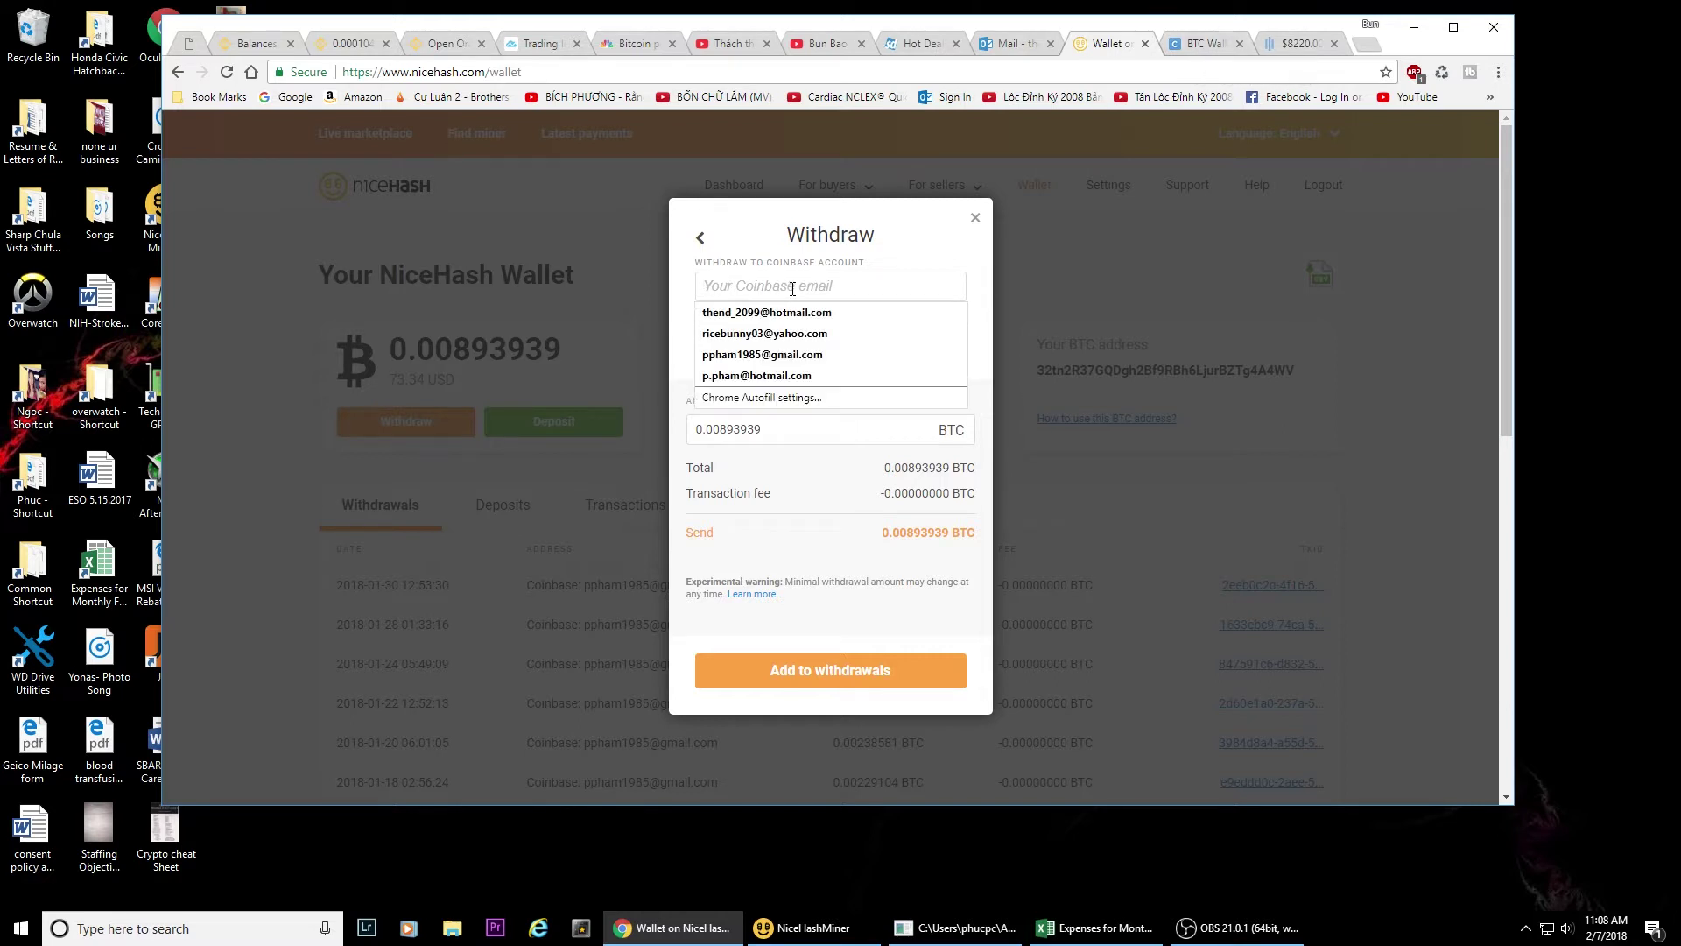
click(749, 359)
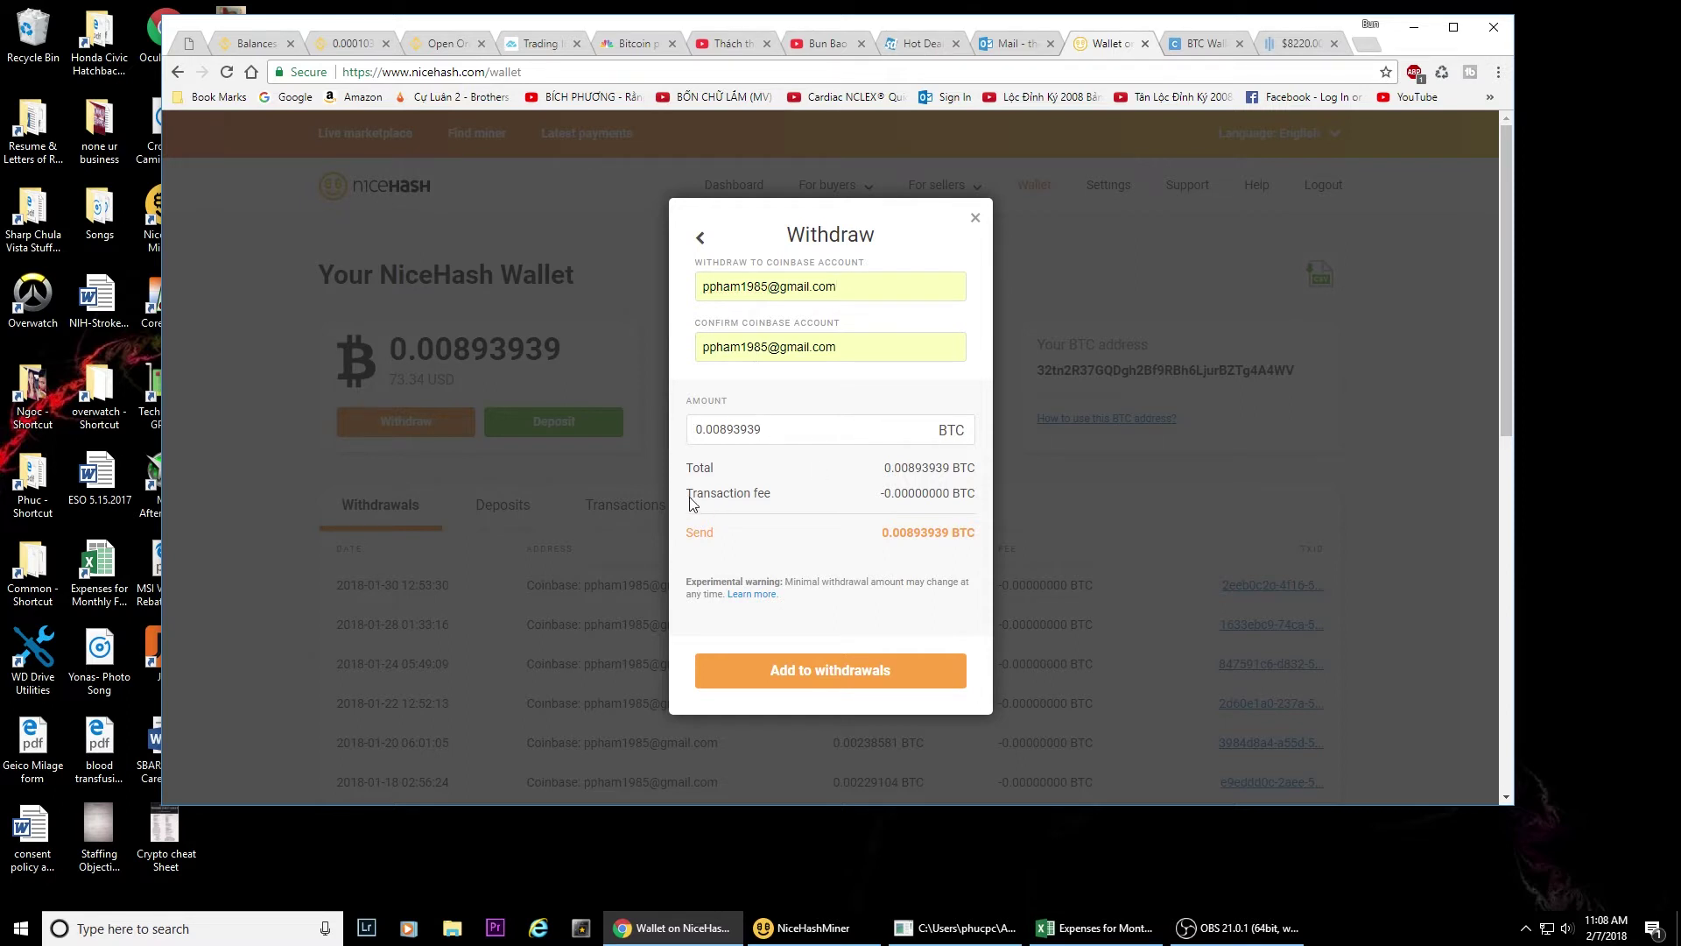
drag(690, 501, 776, 496)
click(782, 499)
click(863, 684)
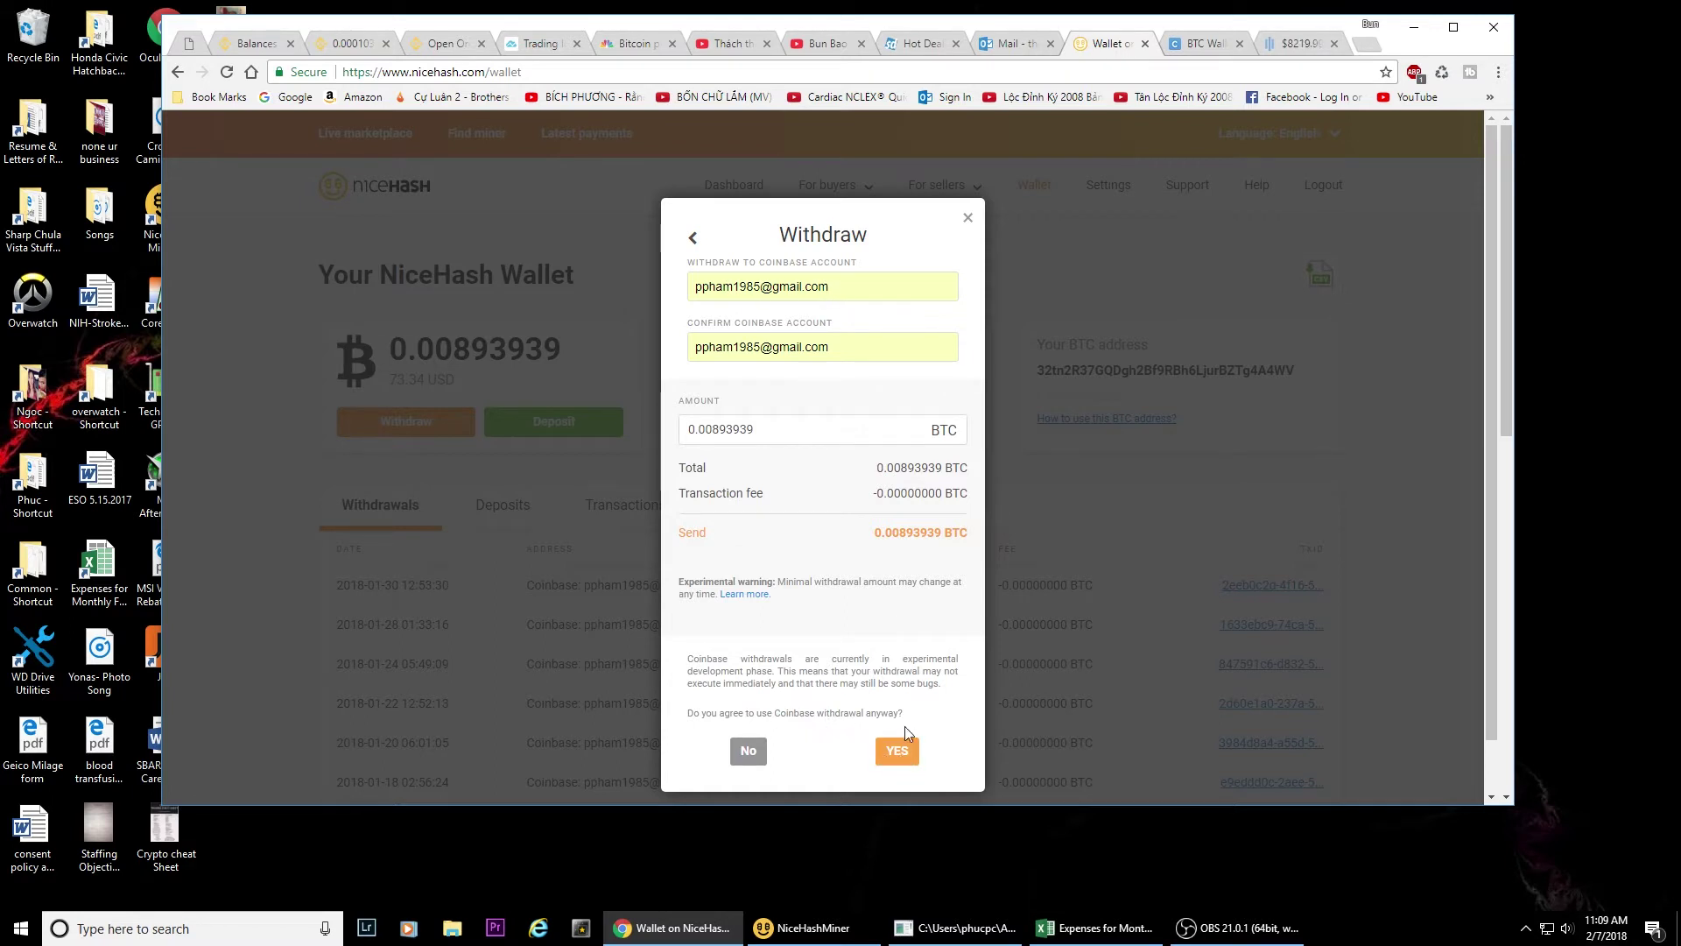
click(897, 749)
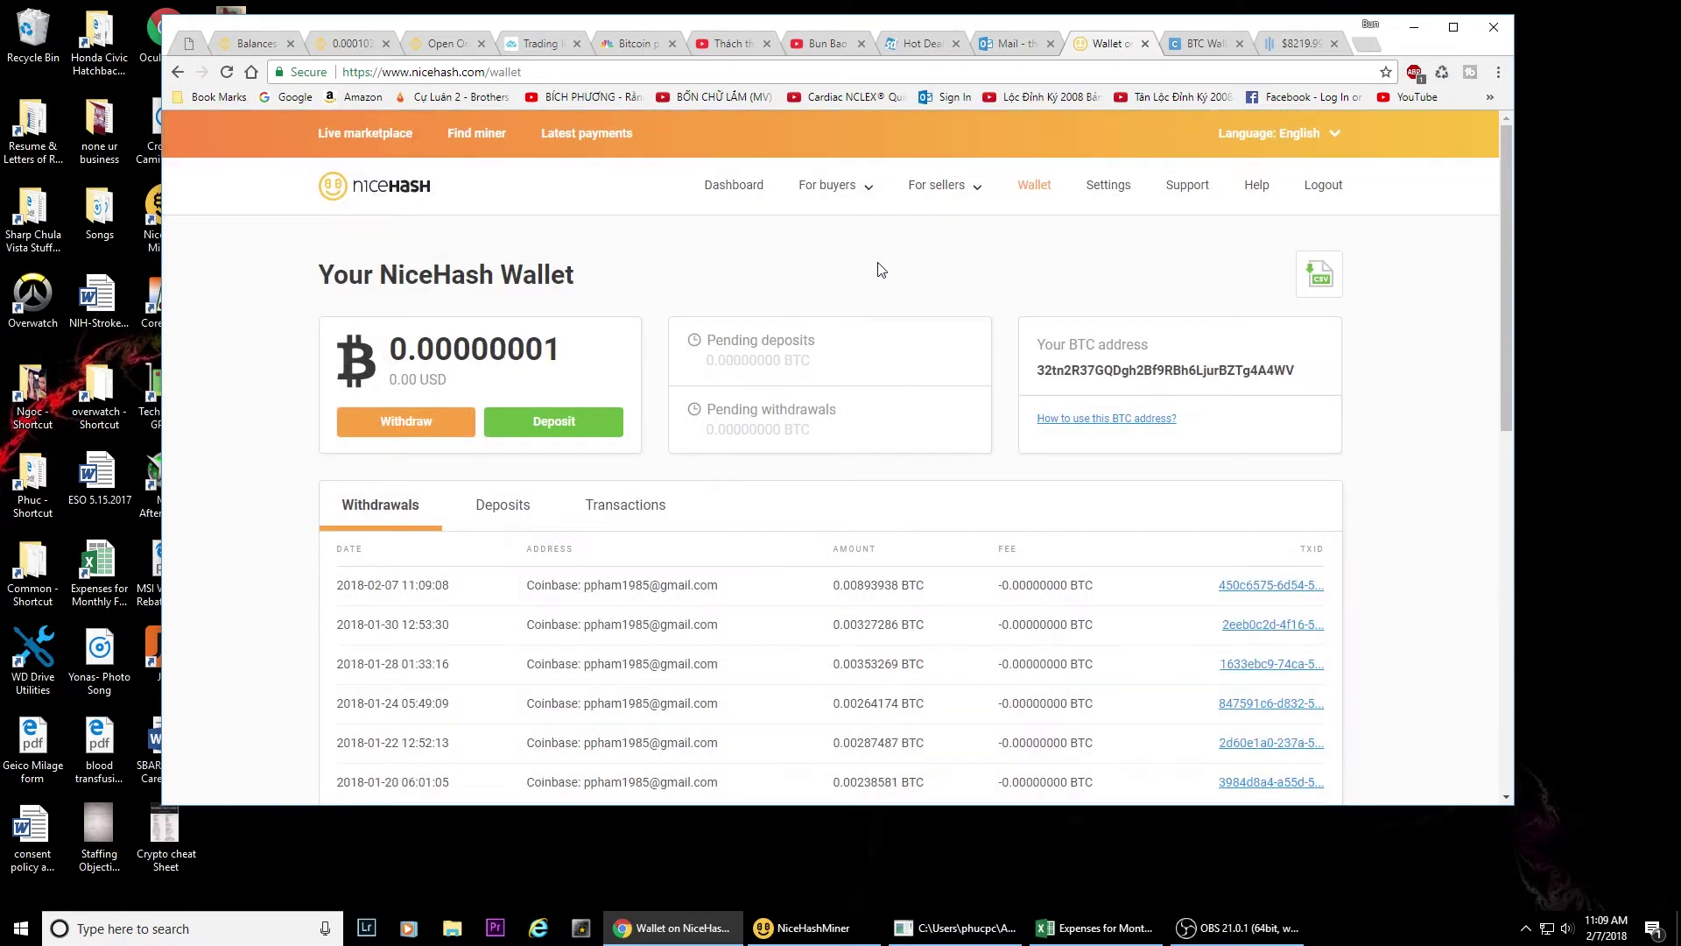
- Confirm the Coinbase BTC Wallet received 0.00893938 BTC from NiceHash, then show GDAX BTC/USD
click(456, 389)
click(1205, 48)
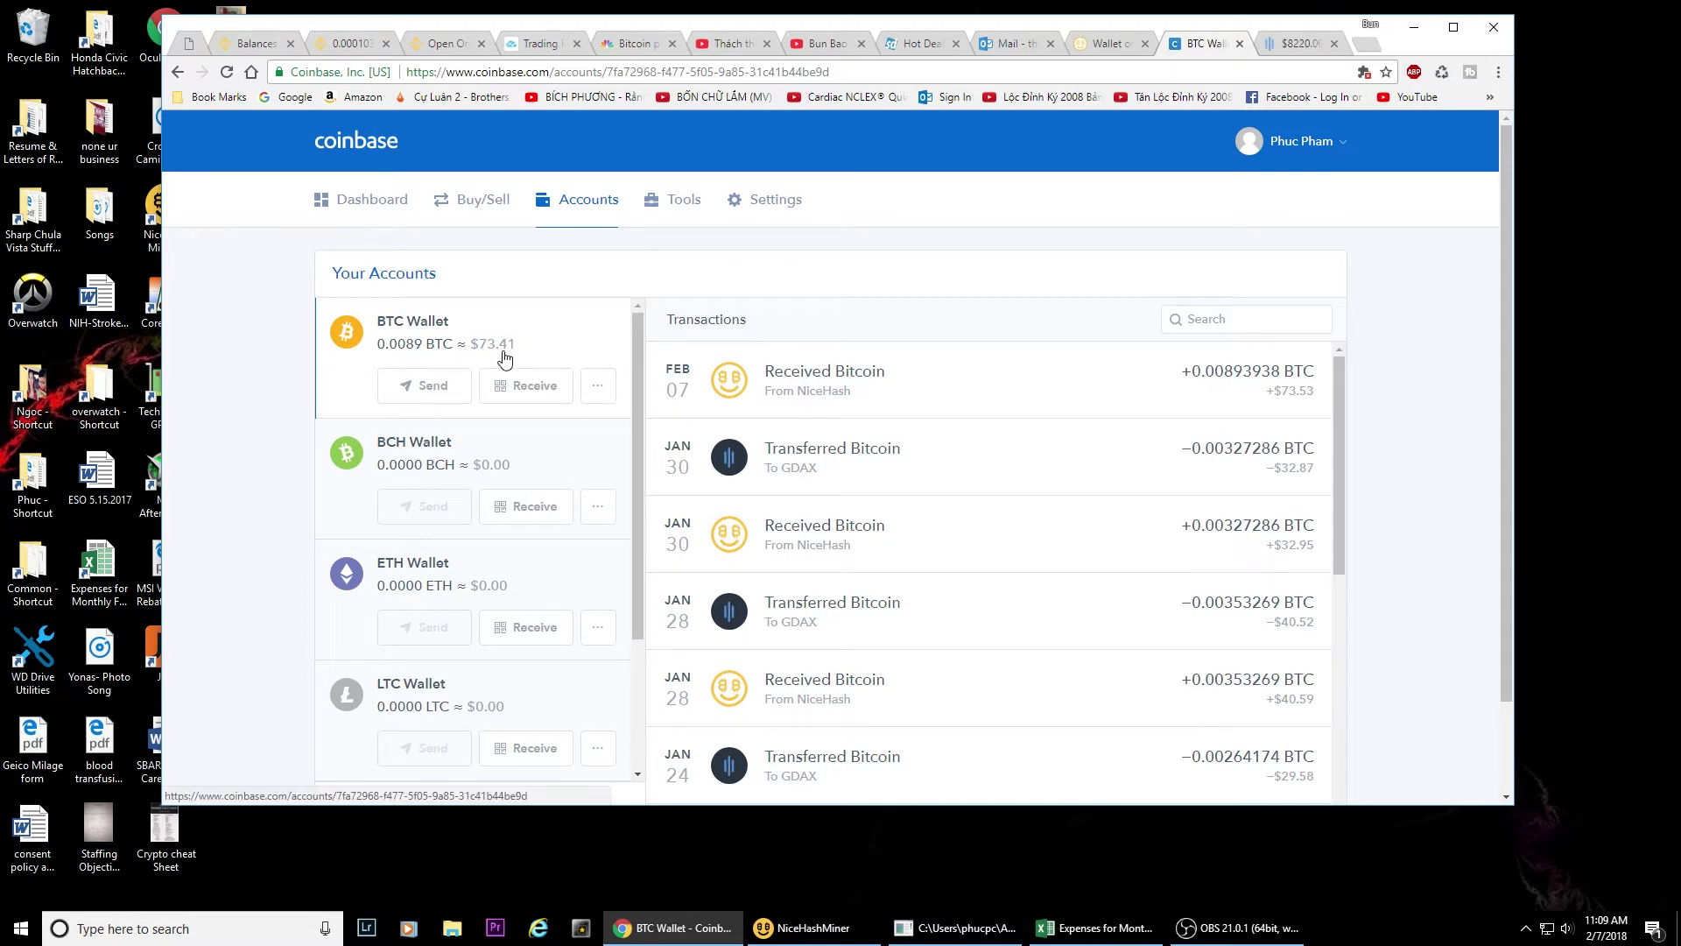
click(1303, 46)
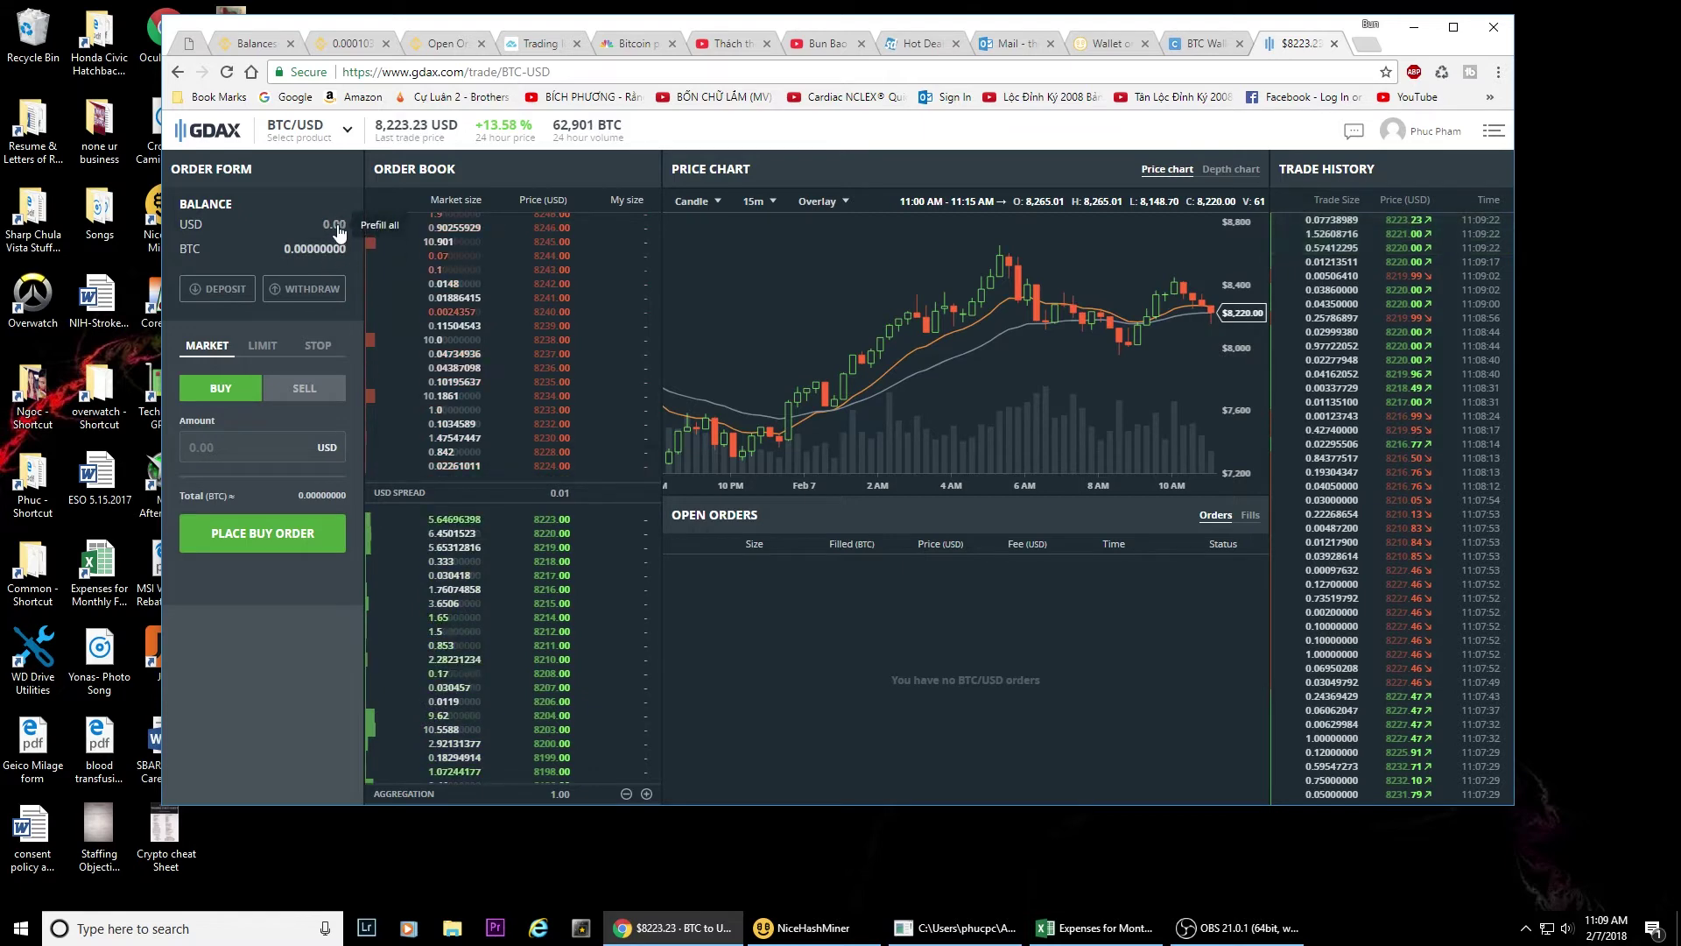
click(1213, 44)
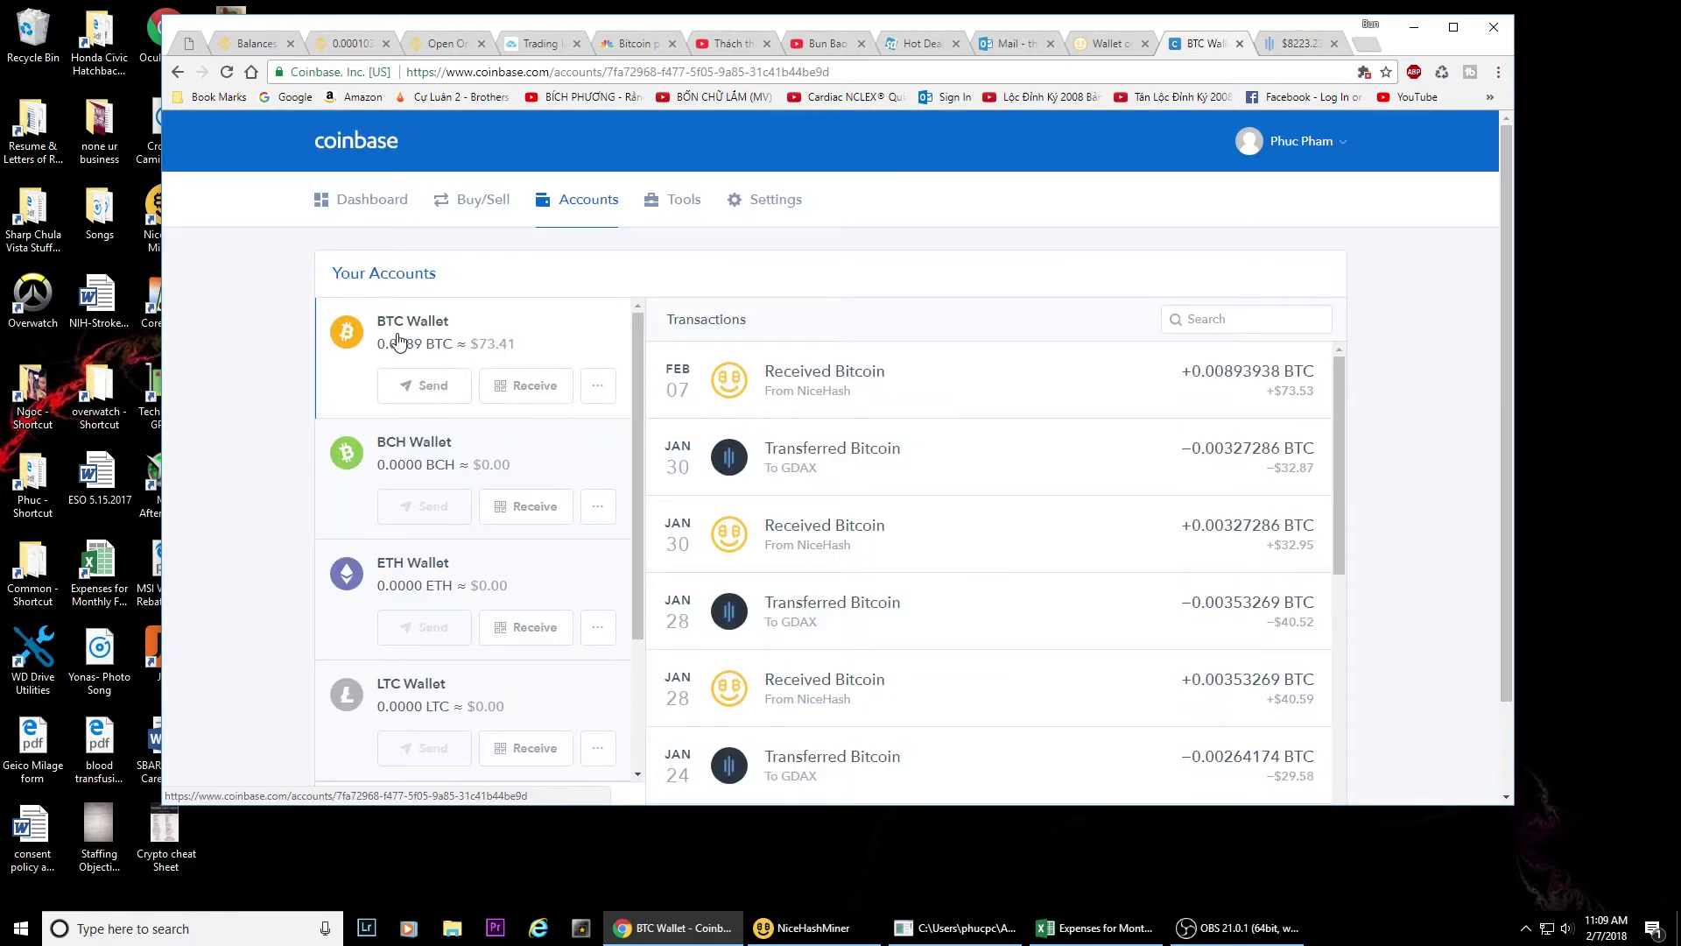
click(1300, 44)
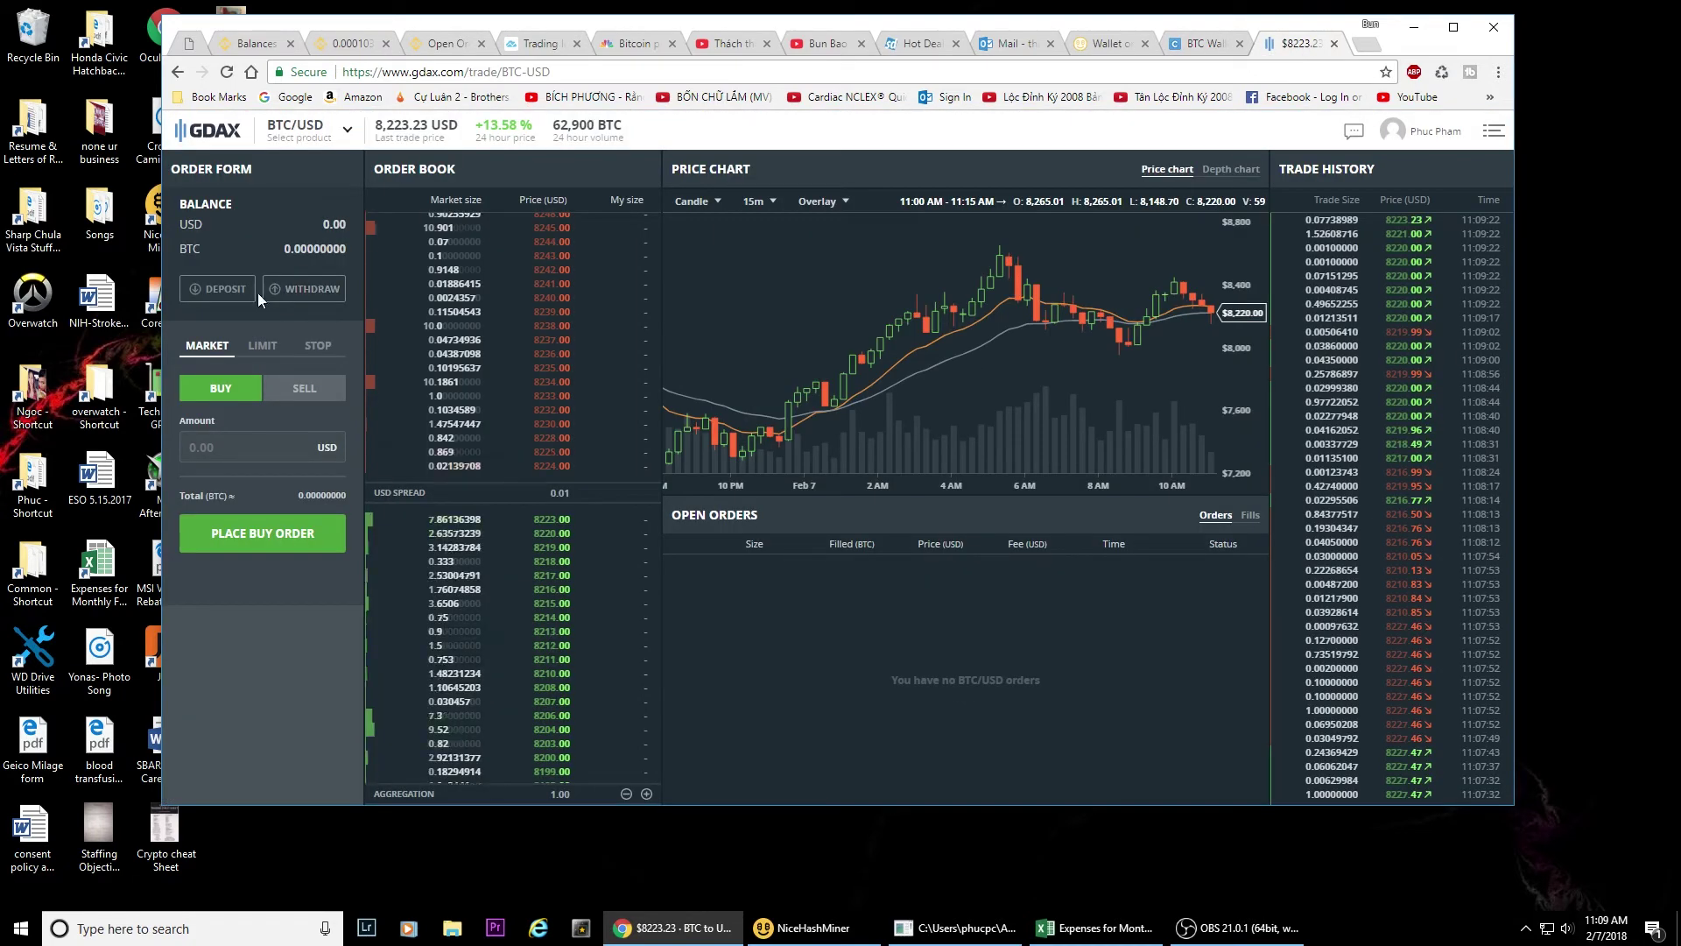
- Deposit 0.00893938 BTC from the Coinbase BTC Wallet into GDAX and close the confirmation
click(224, 289)
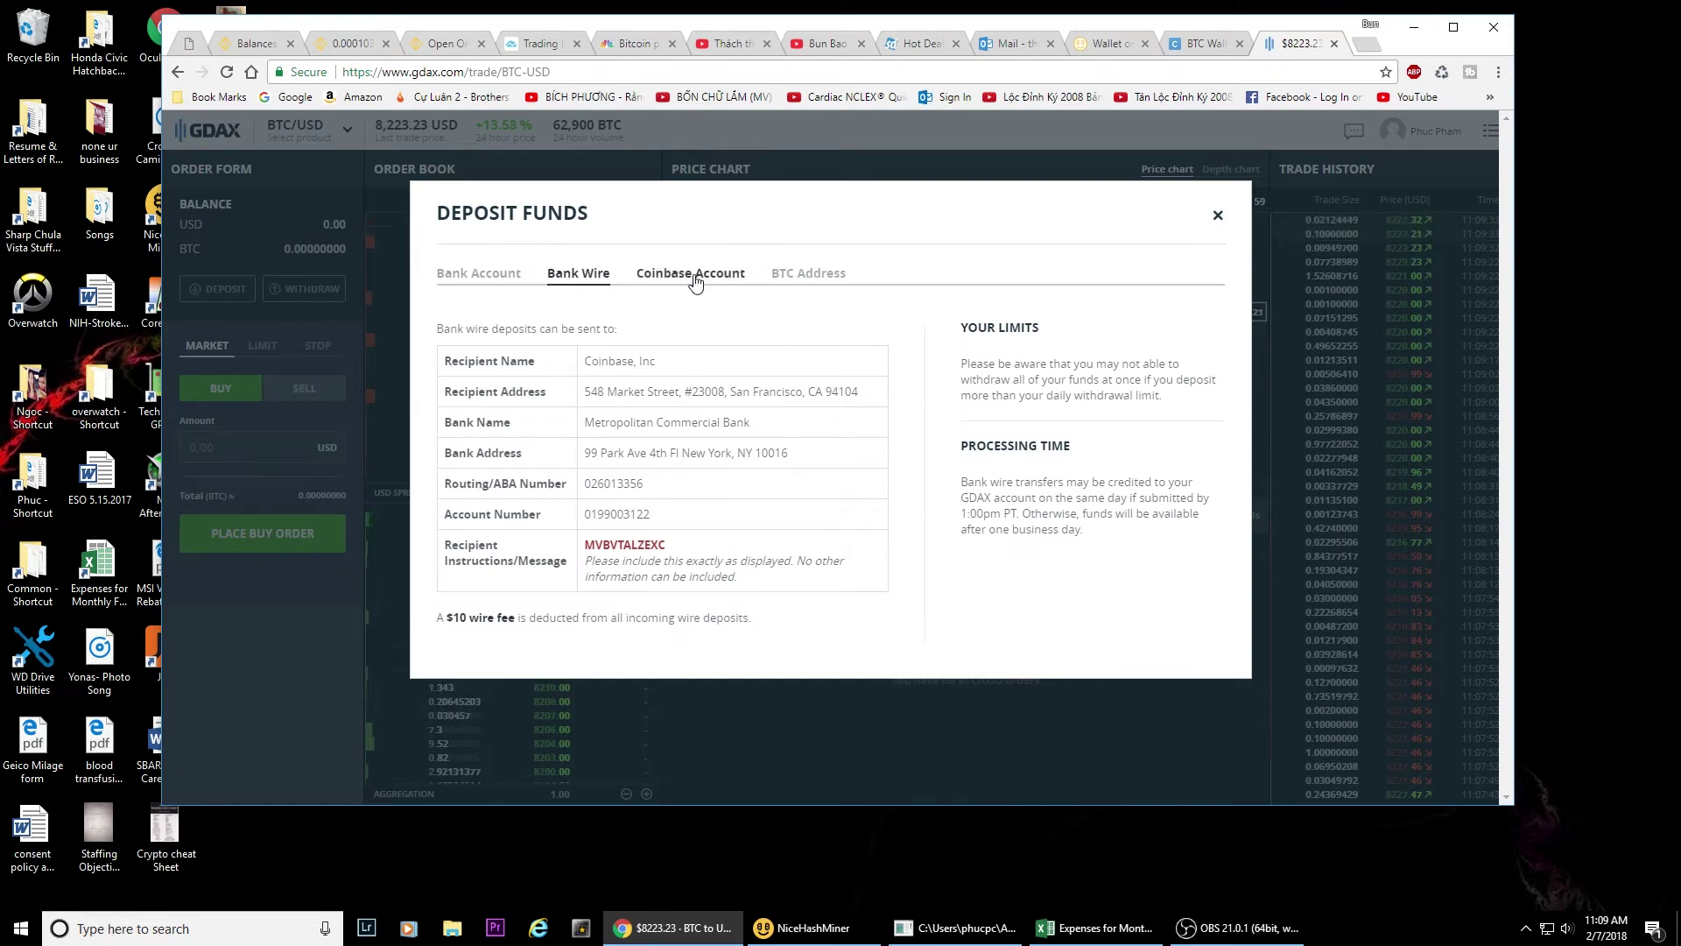
click(695, 279)
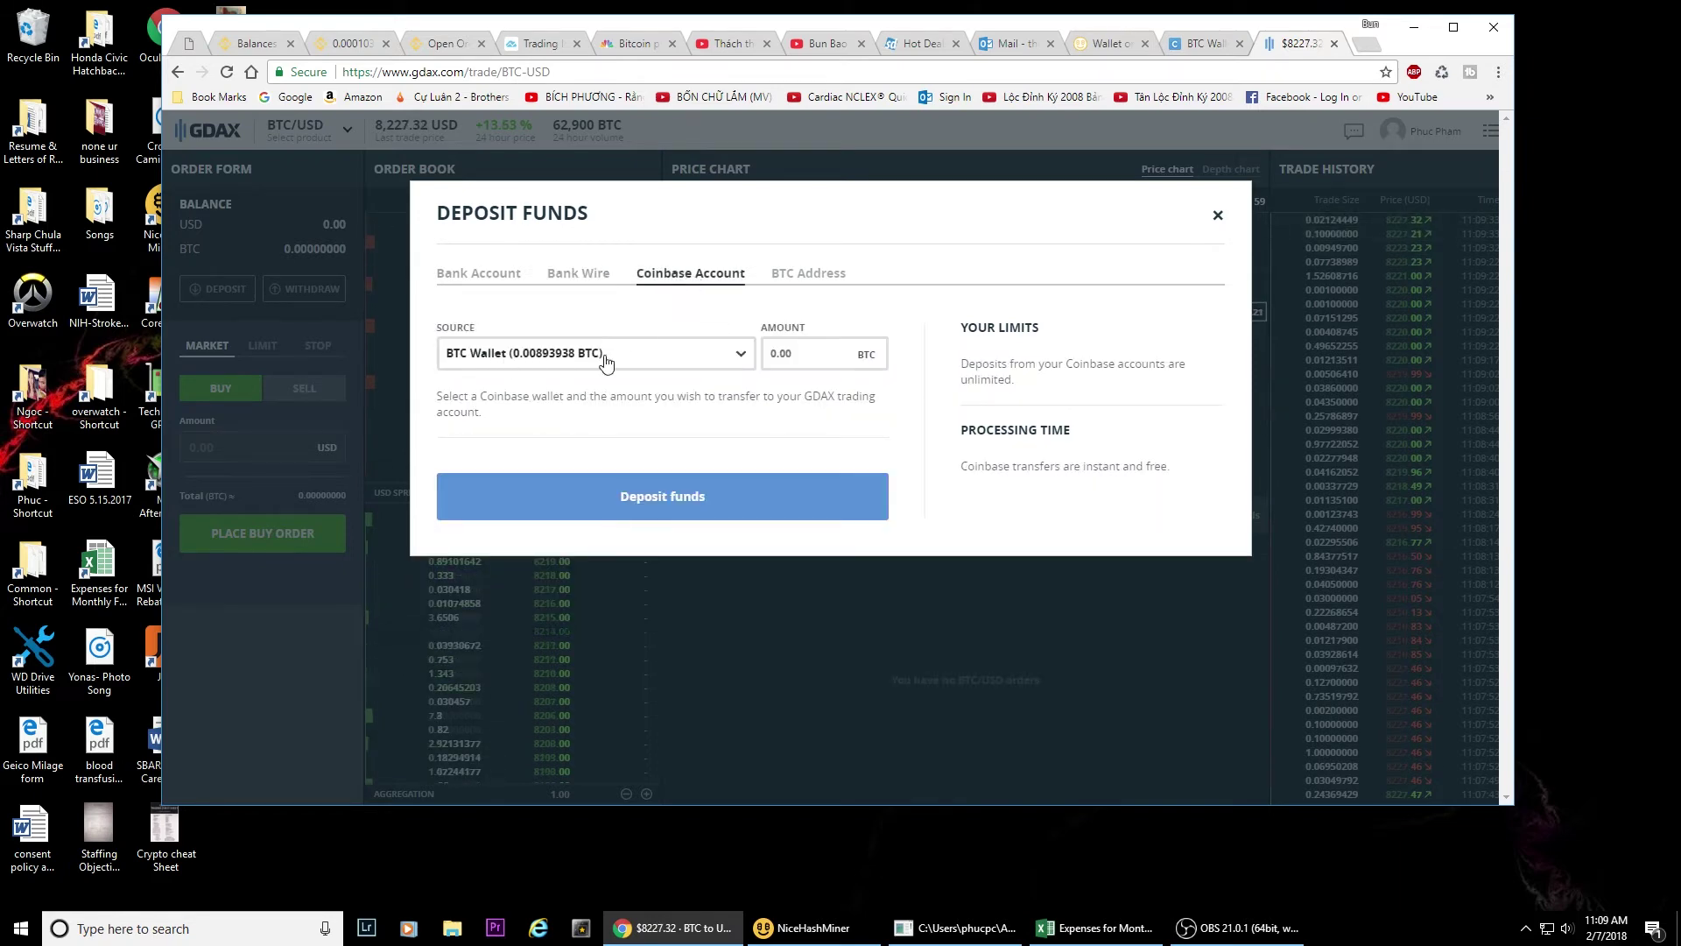
click(731, 355)
click(552, 355)
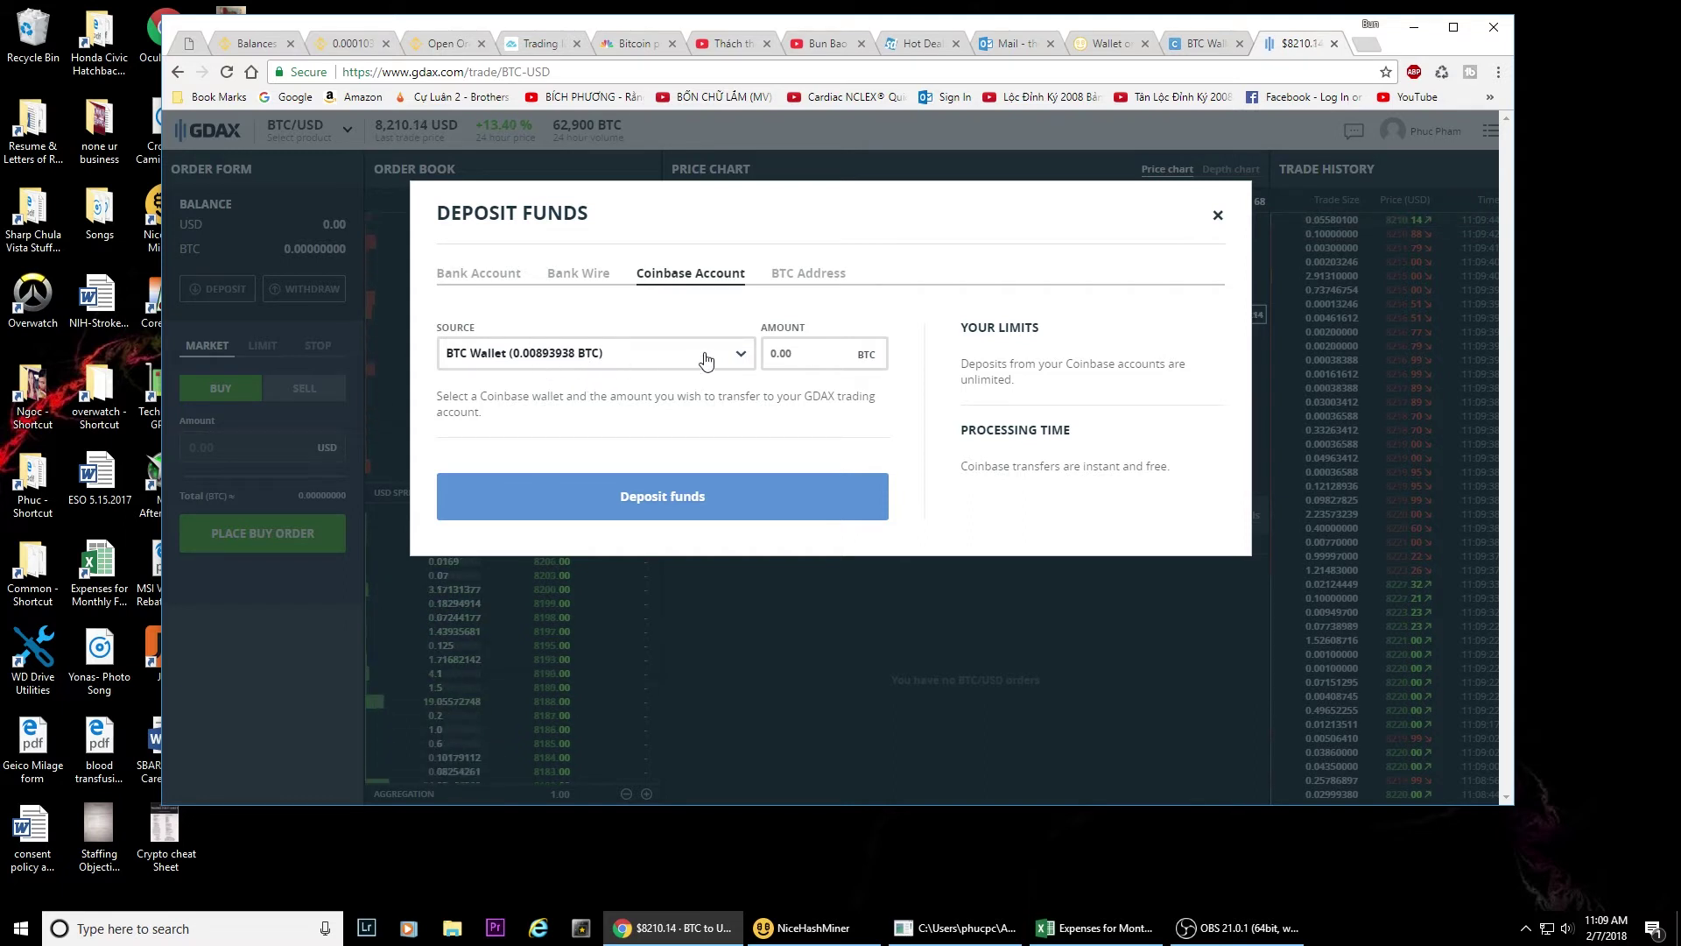
click(817, 351)
text(0.)
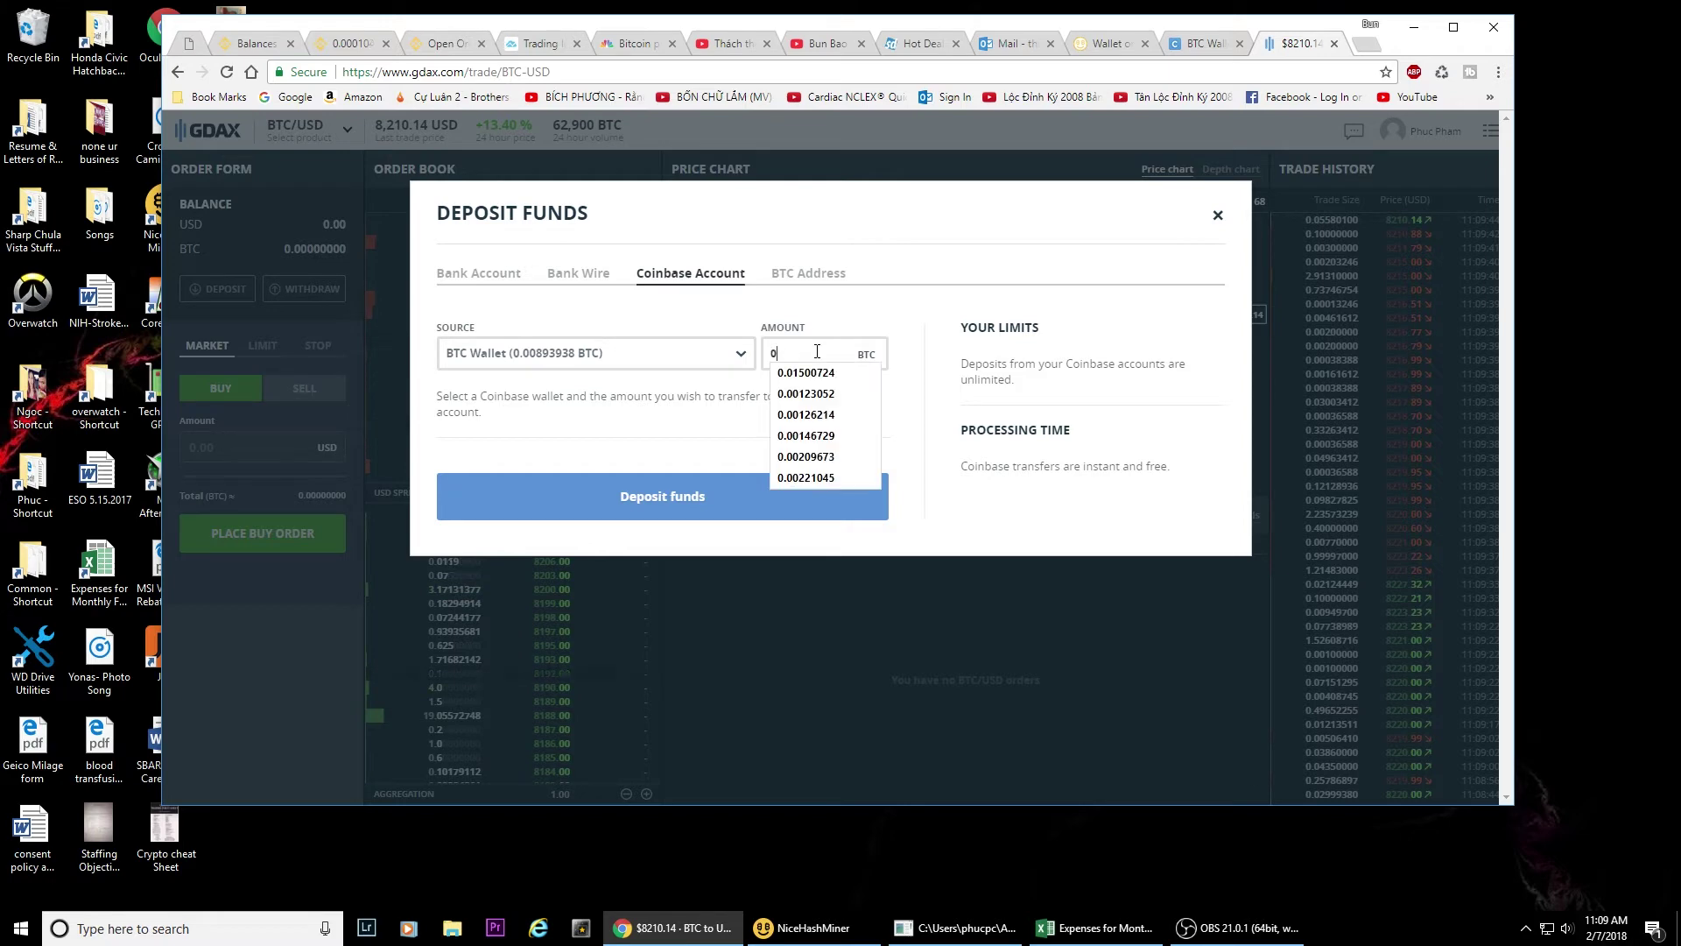
text(0089)
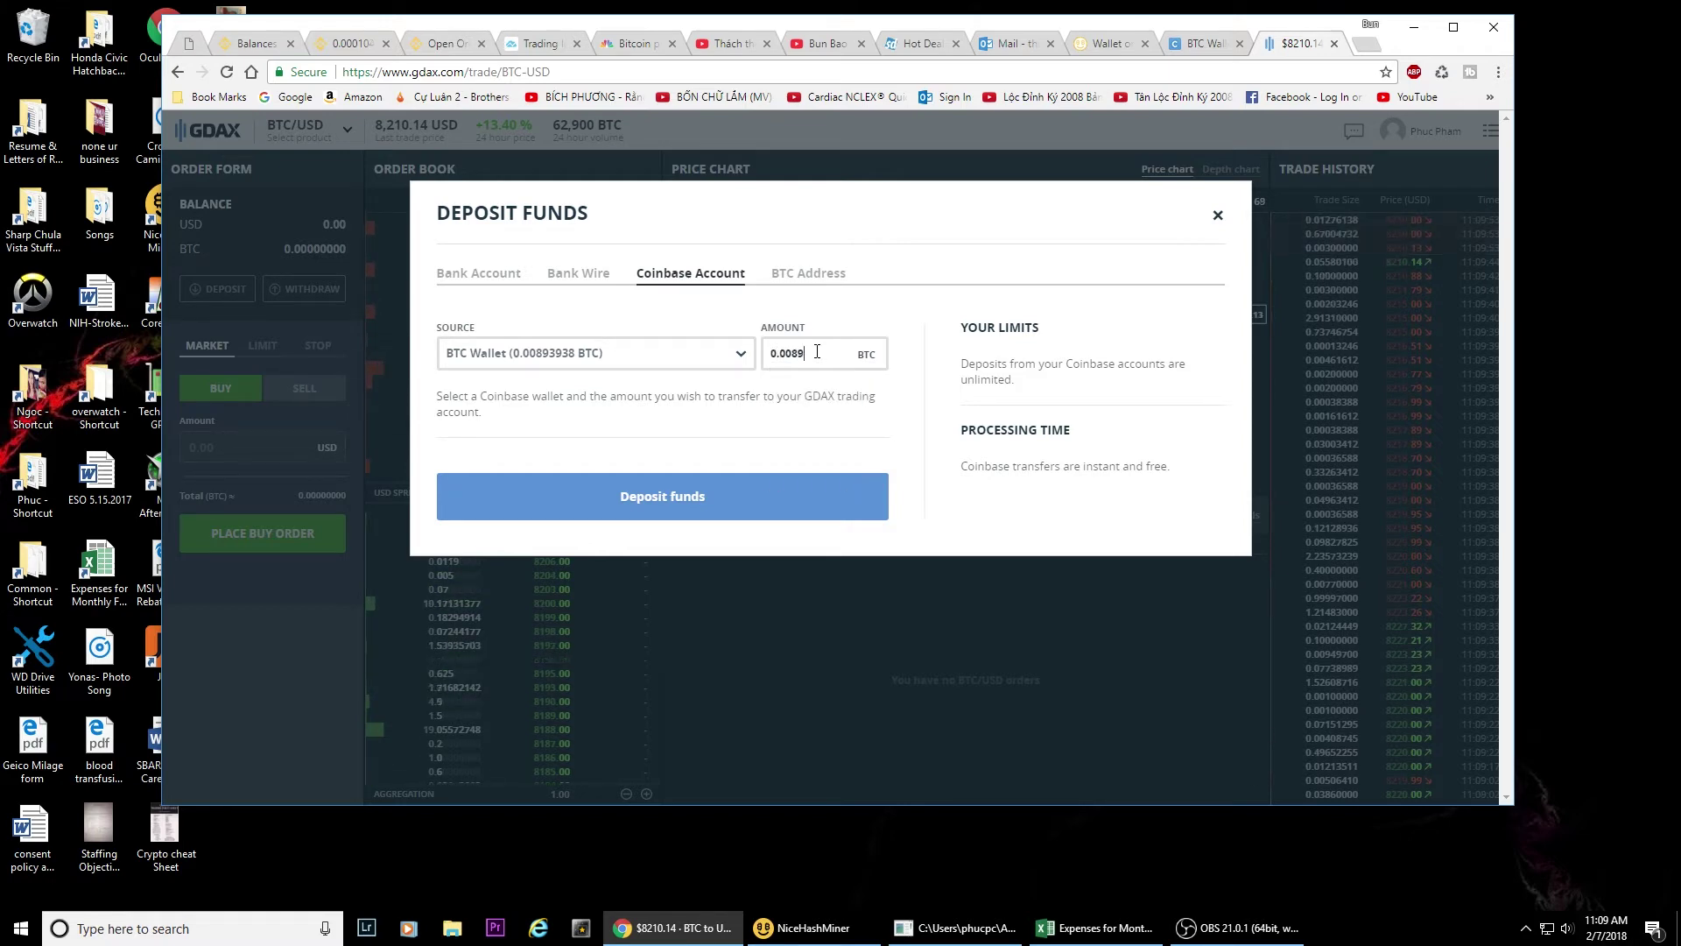
text(3938)
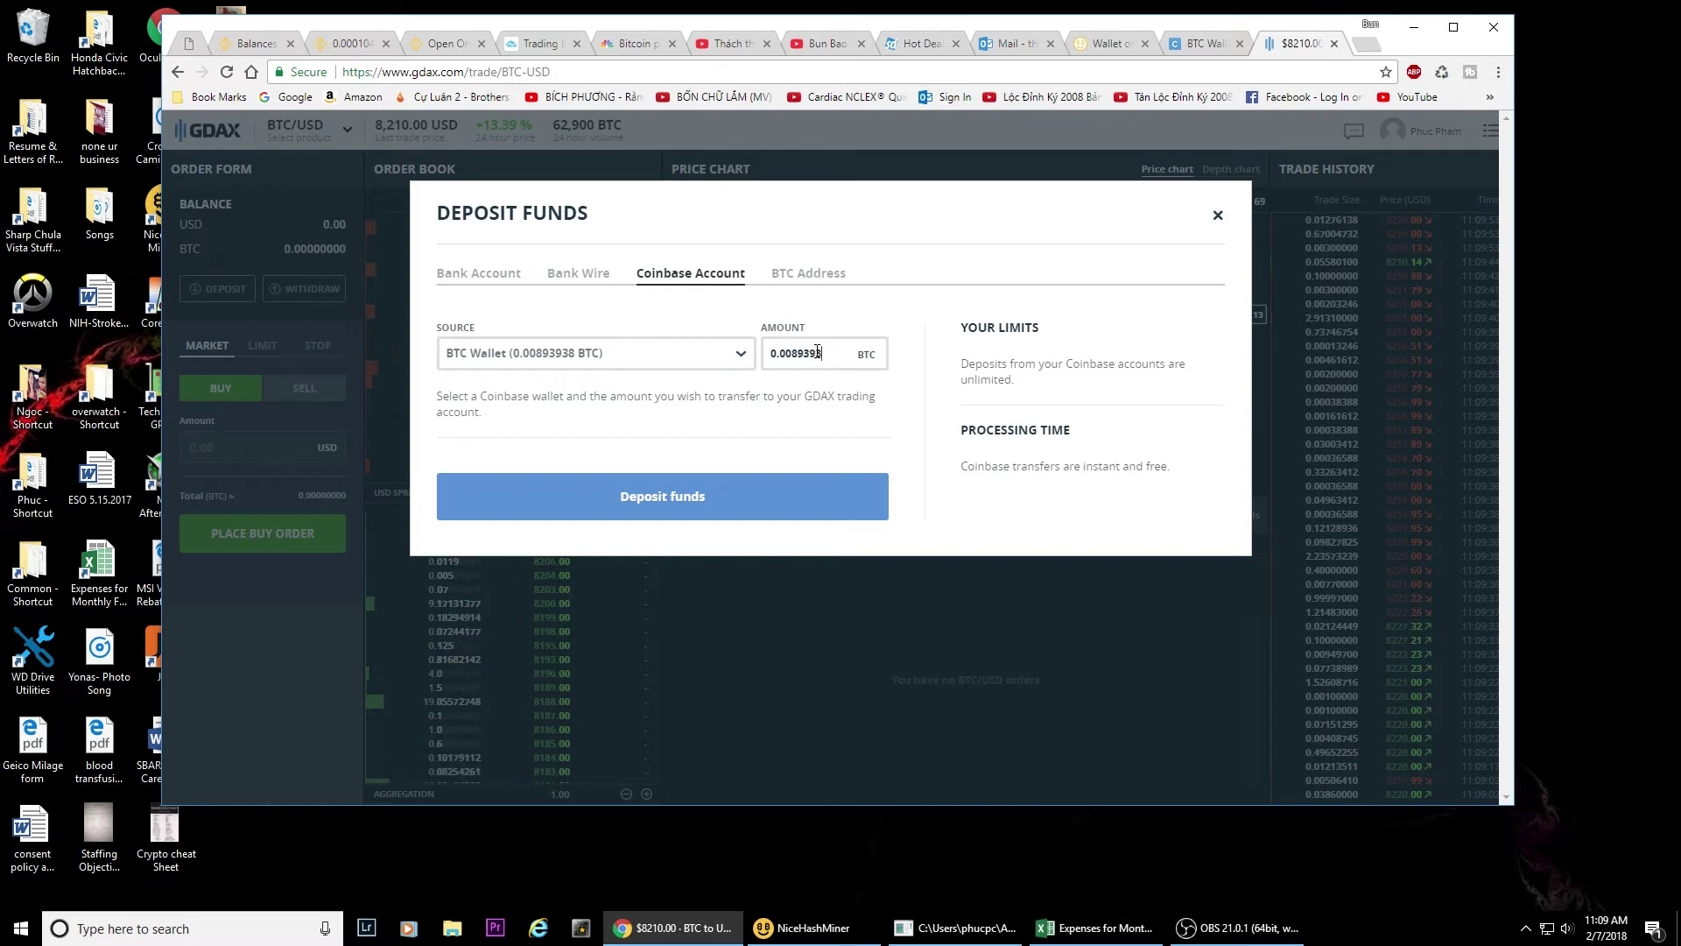
click(689, 499)
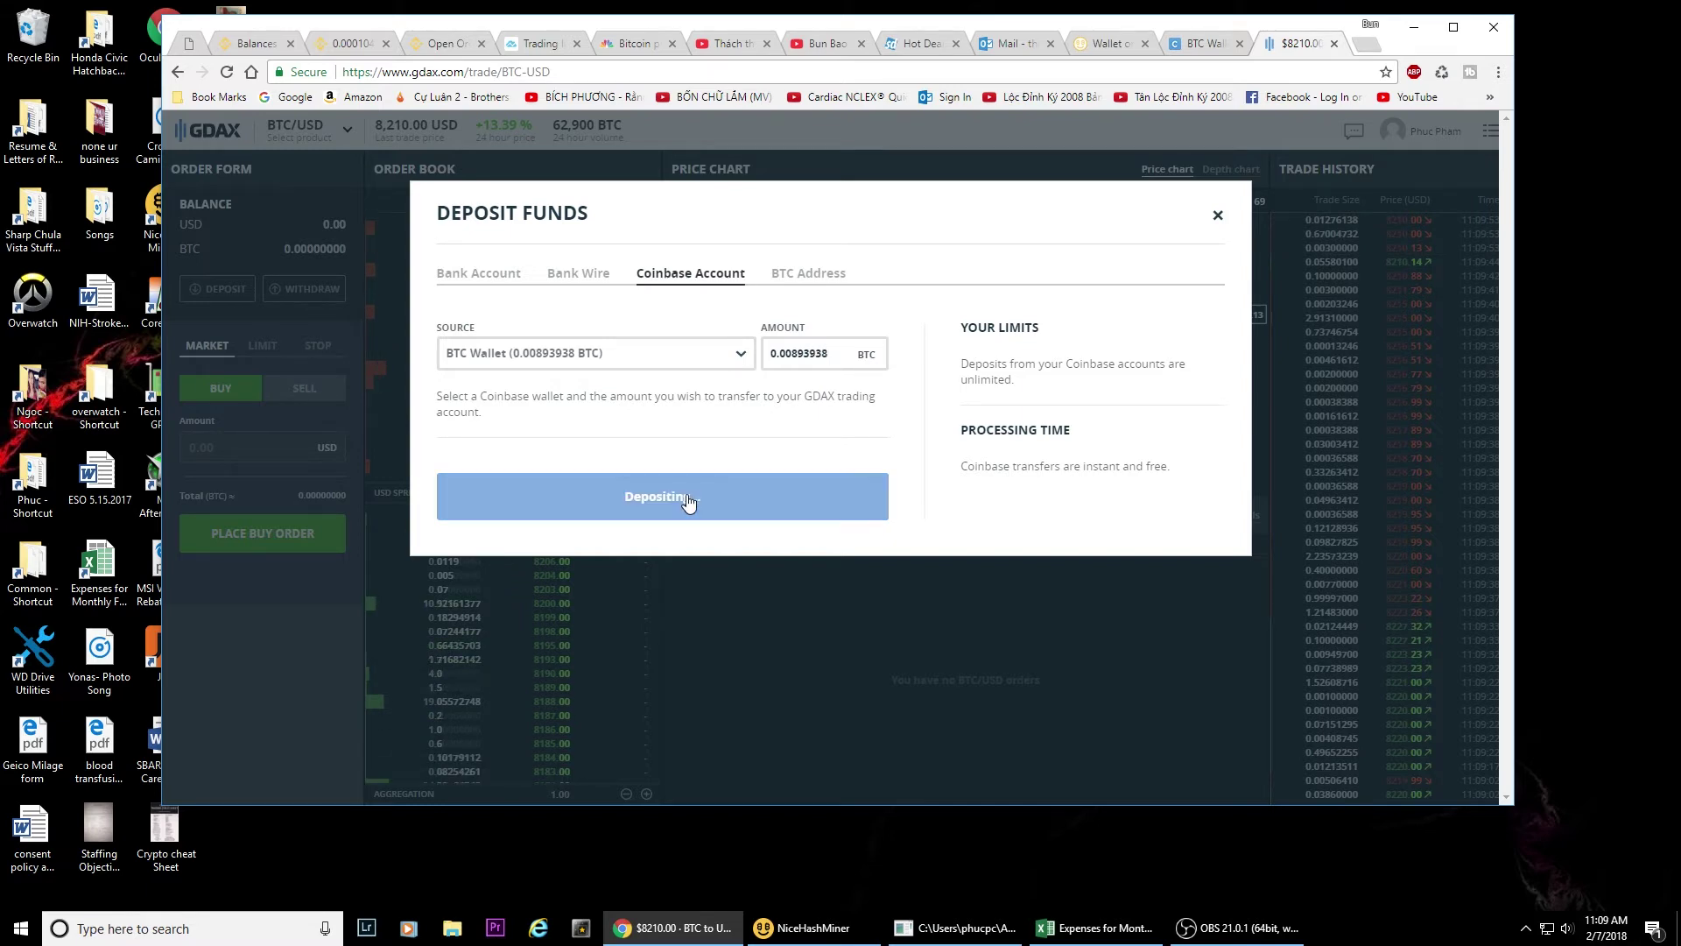
click(1217, 216)
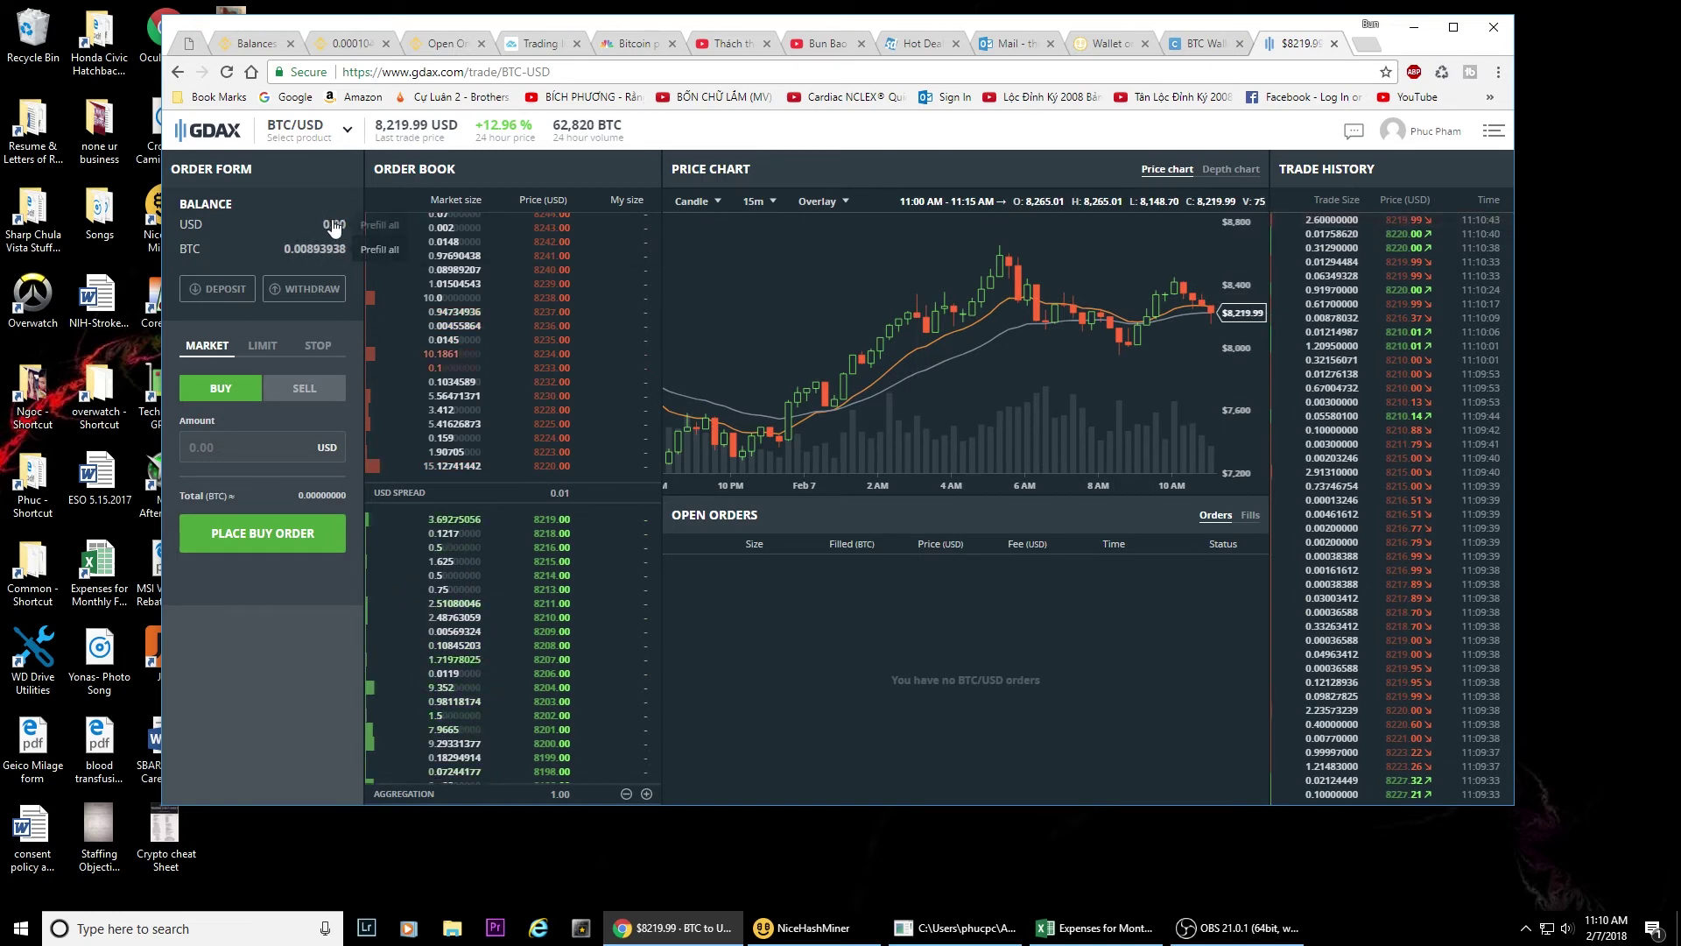
- Go to the NiceHash wallet, now showing 0.00000001 BTC and the Coinbase withdrawal
click(1103, 45)
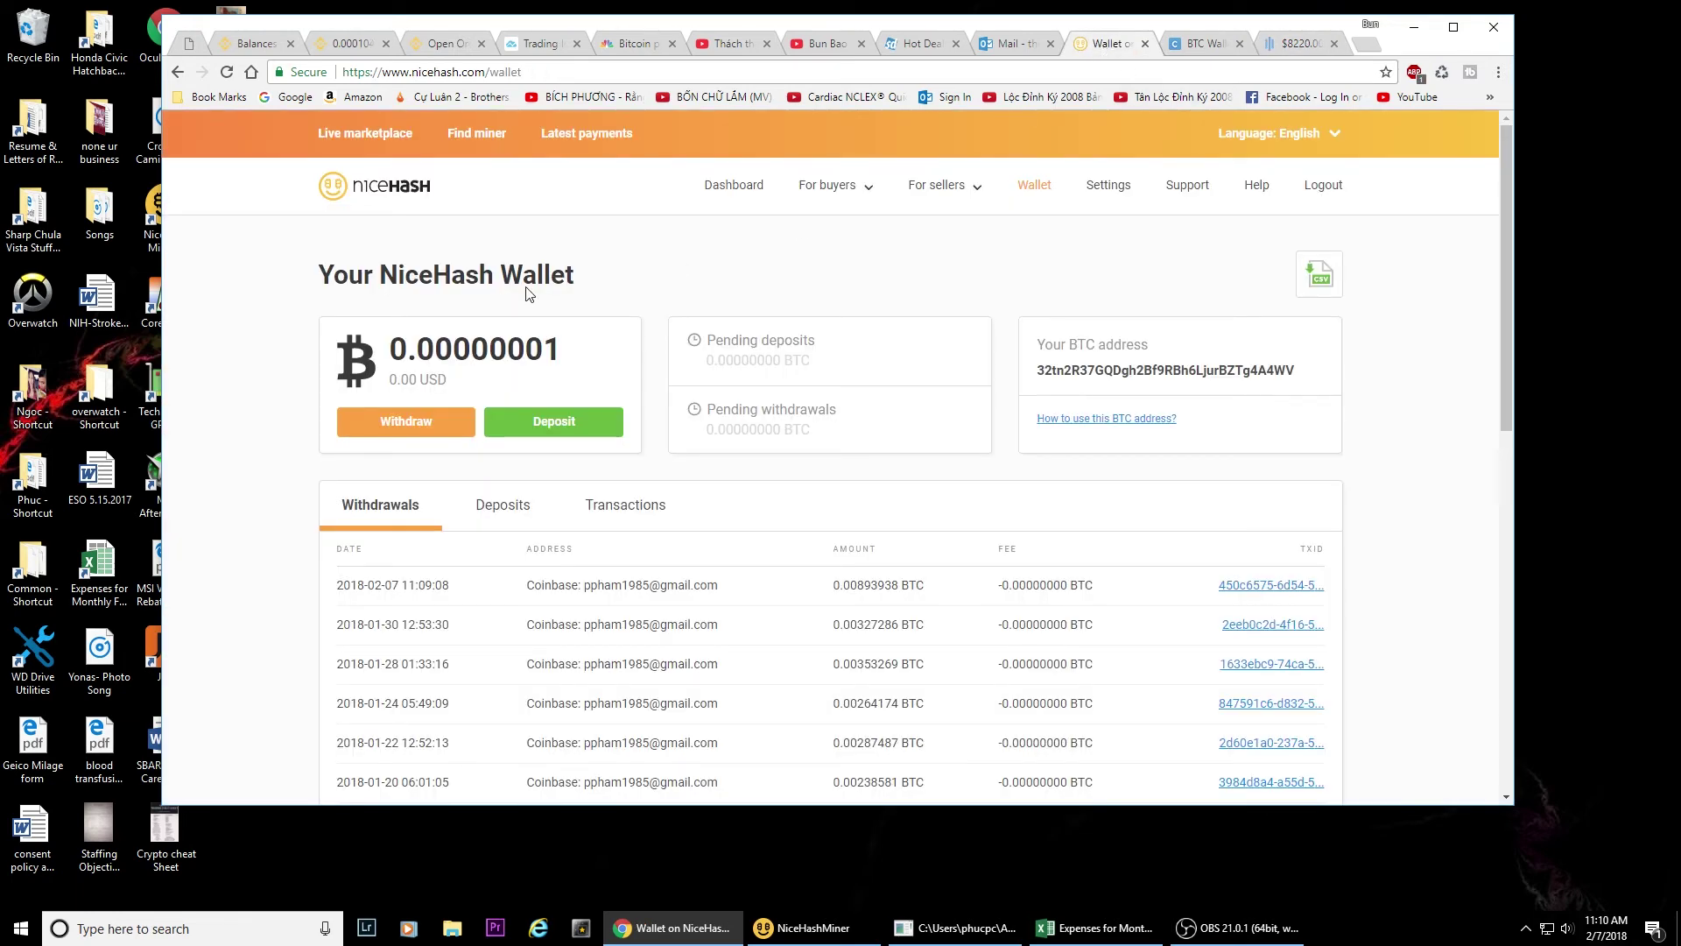
- Review the Coinbase BTC Wallet transactions, then return to GDAX showing 0.00893938 BTC
click(1201, 44)
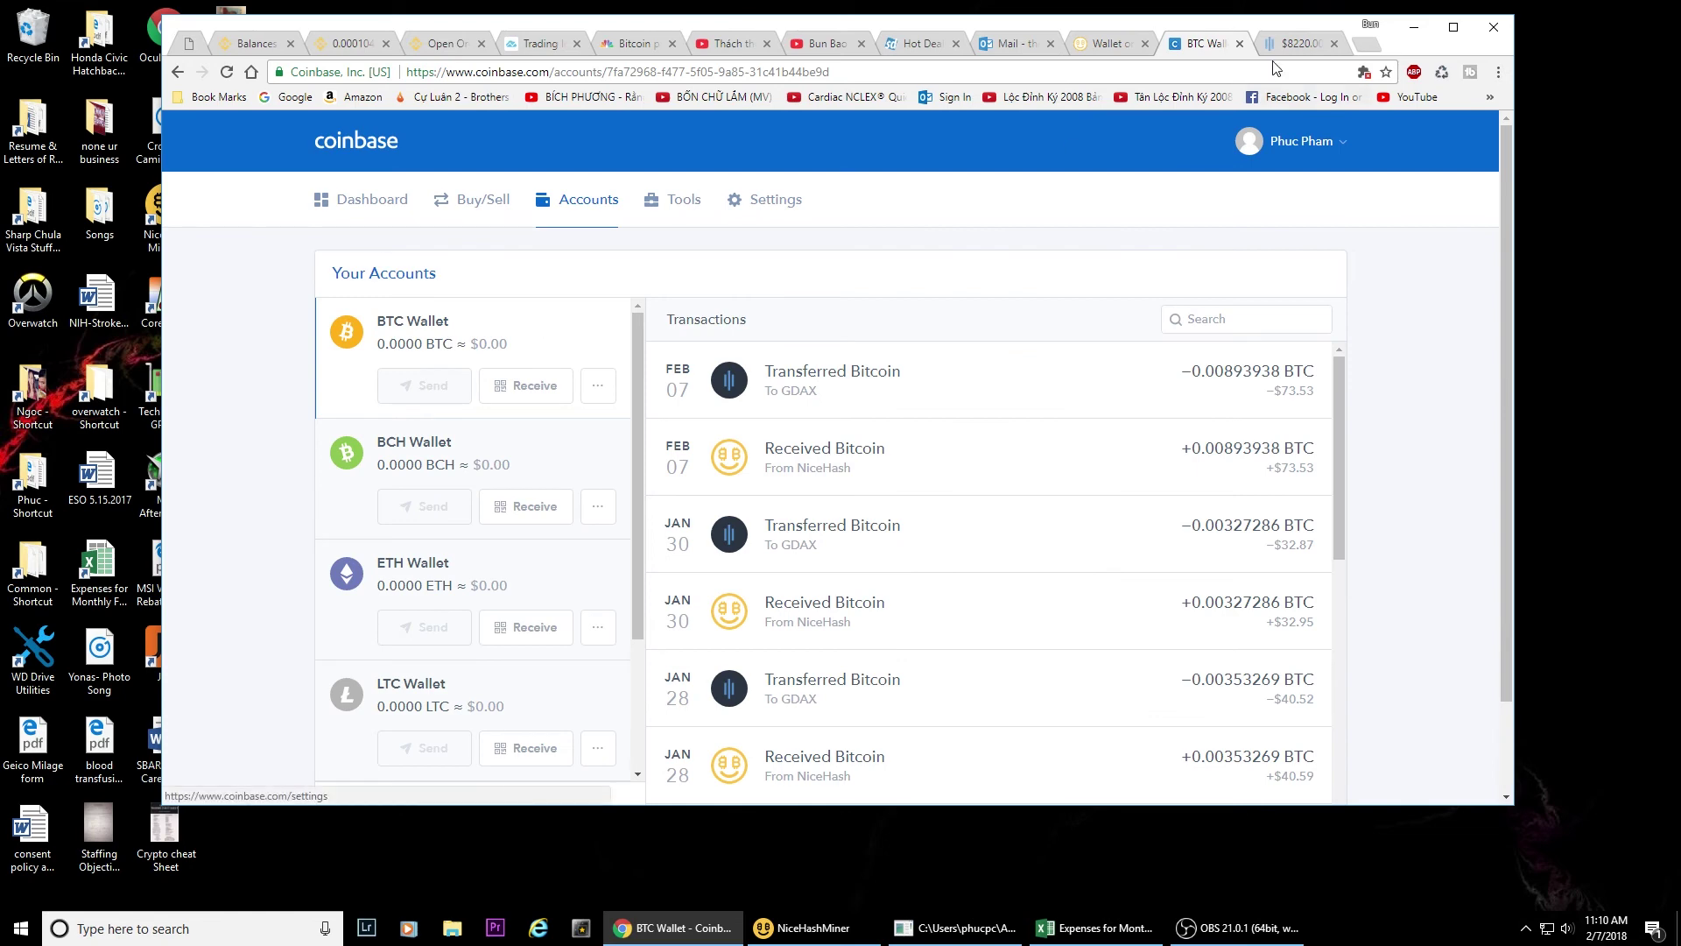
click(1303, 44)
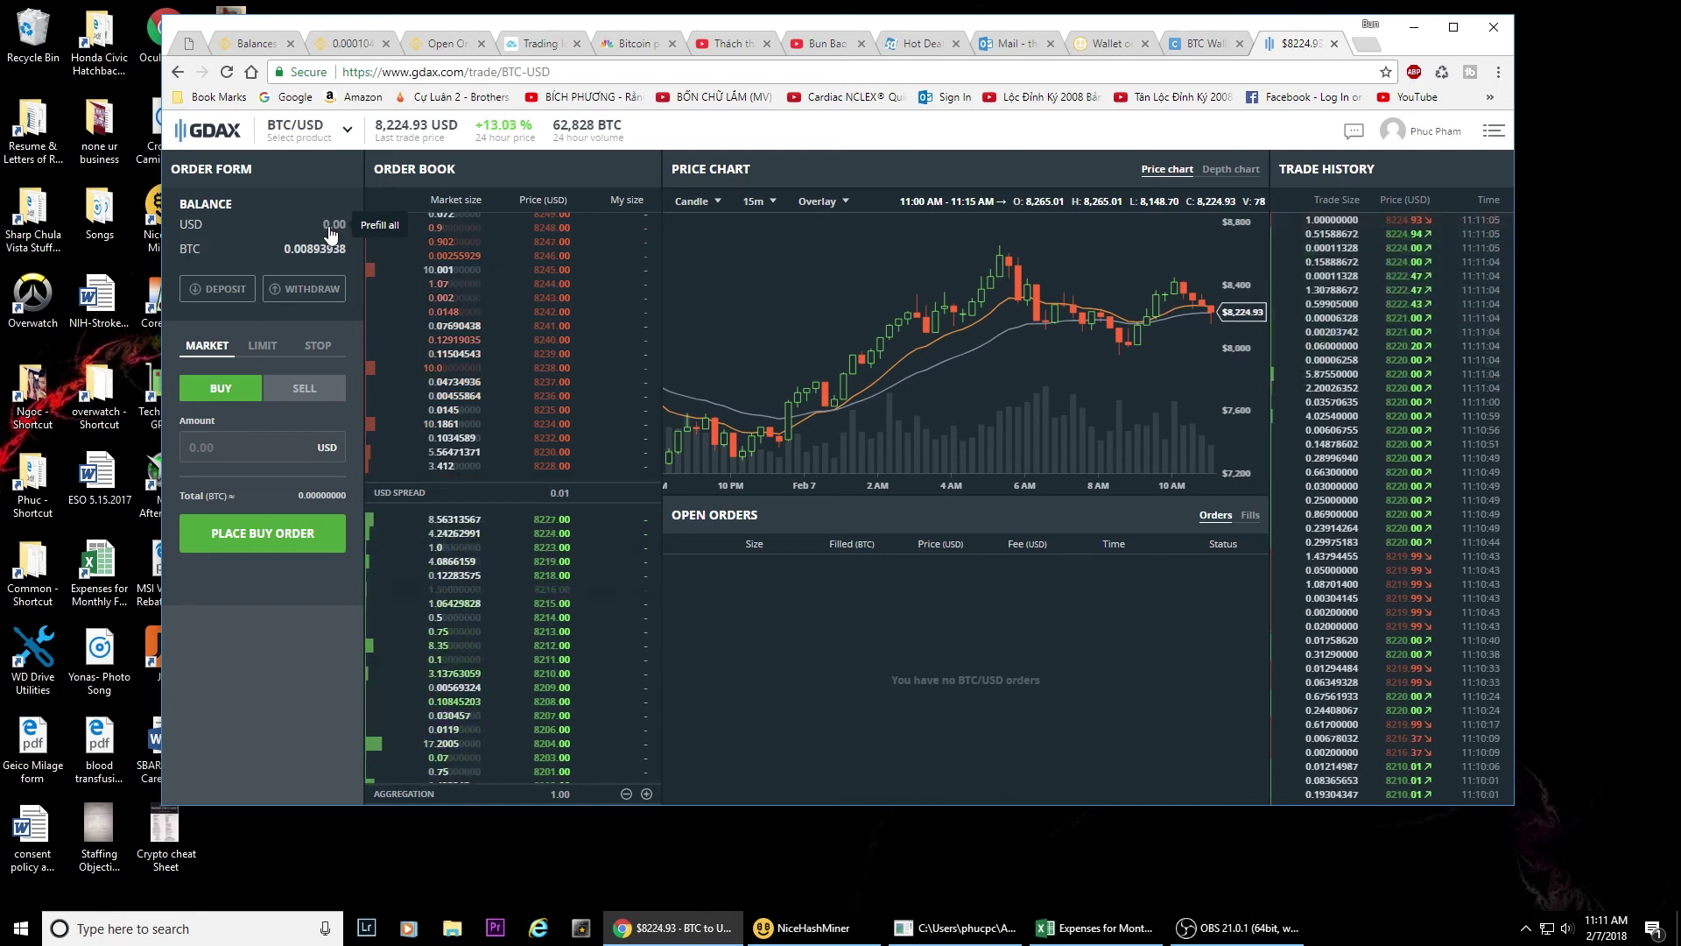
click(331, 226)
click(306, 289)
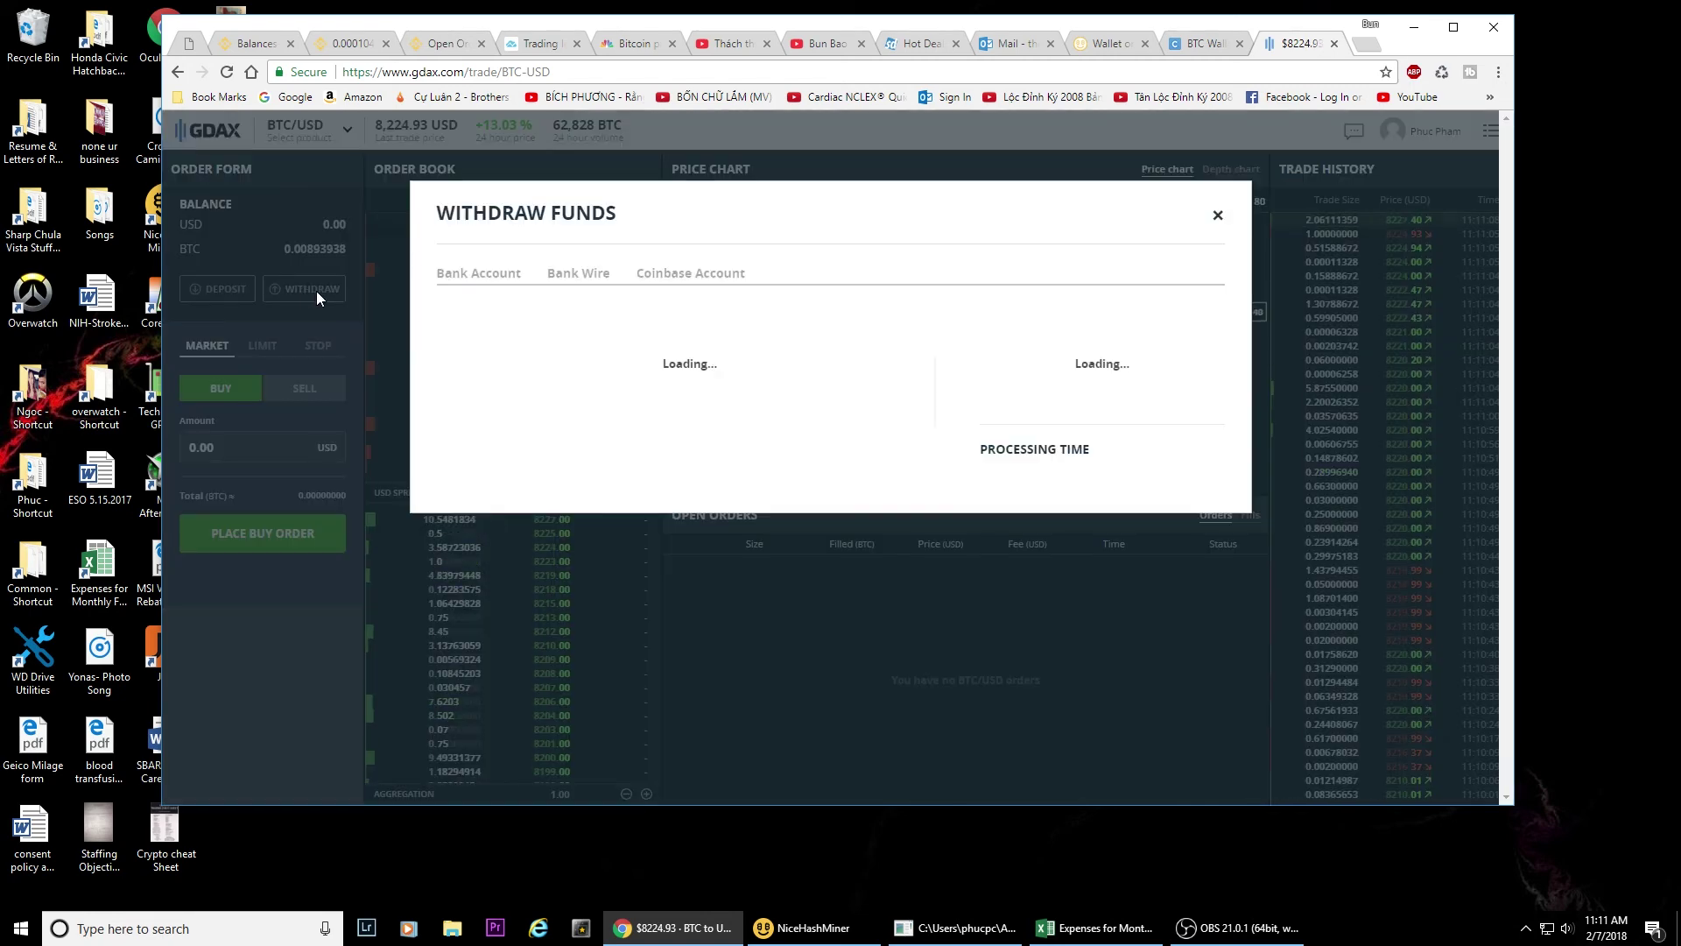
click(510, 282)
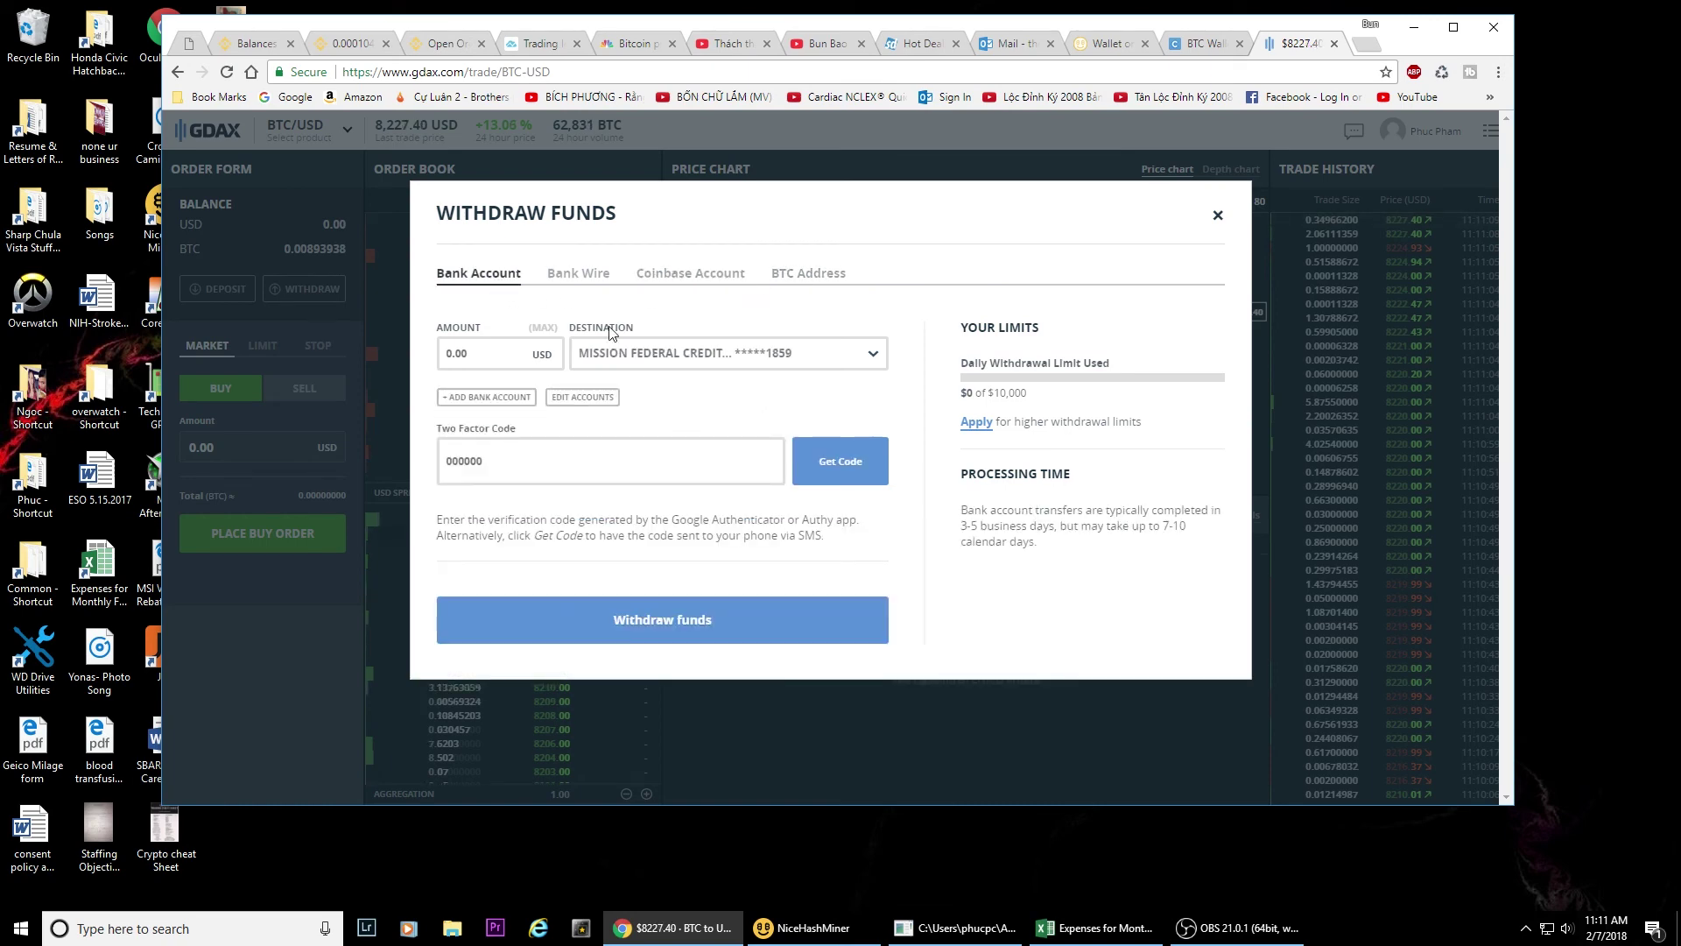
click(442, 355)
click(479, 342)
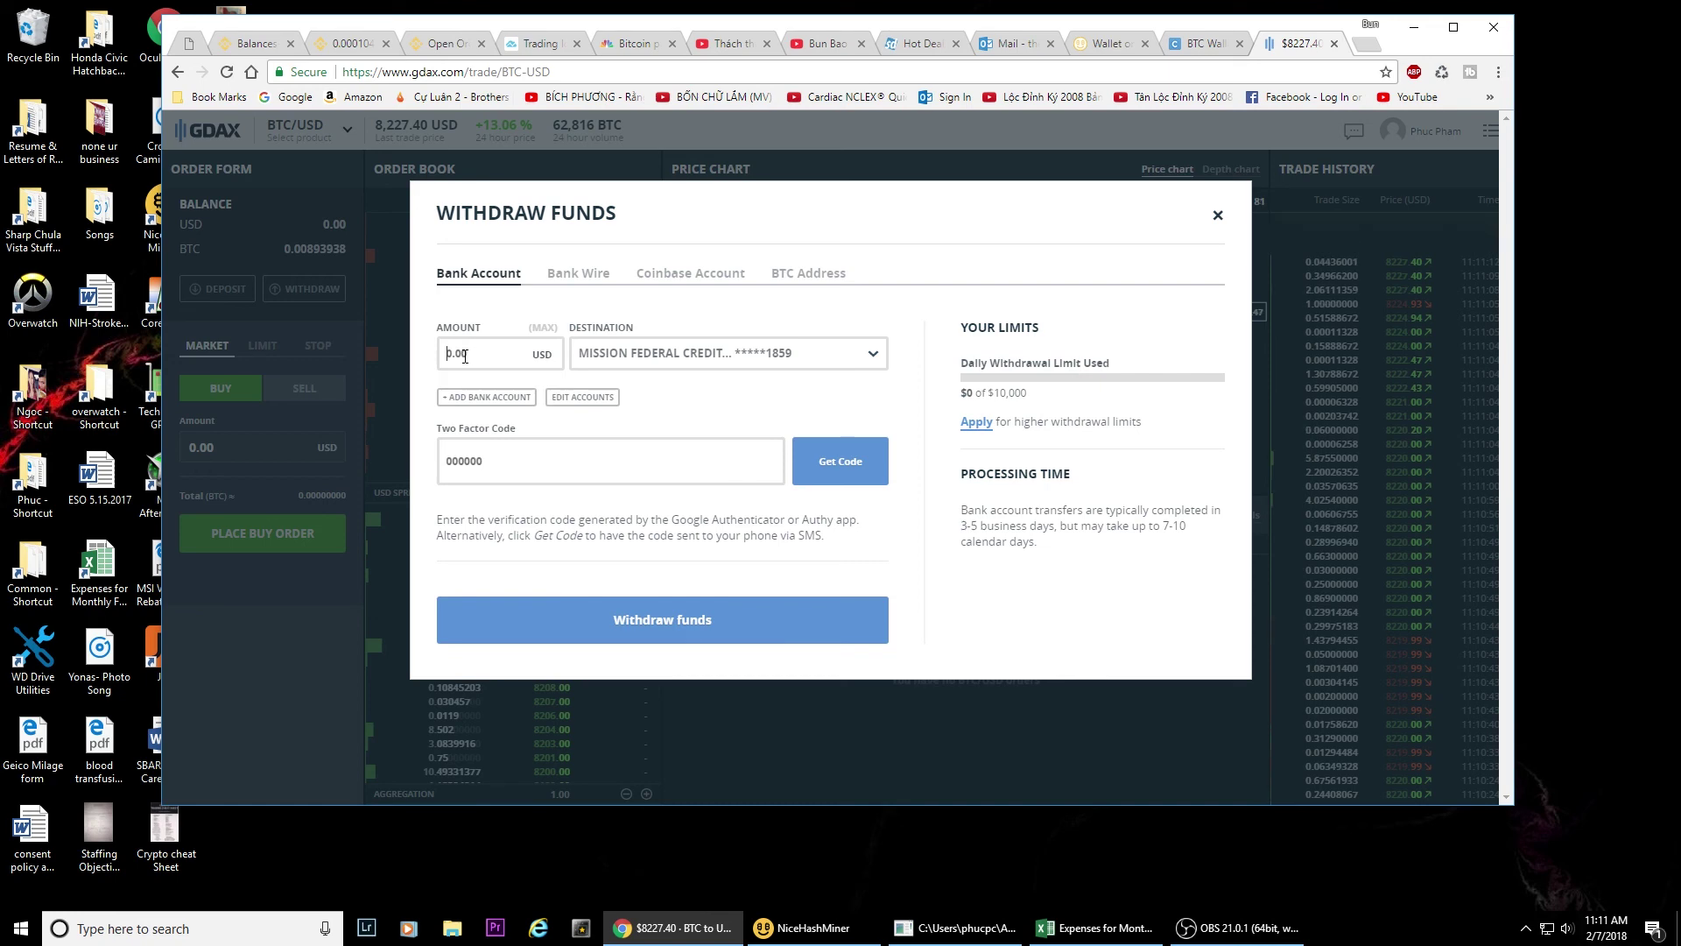
click(469, 355)
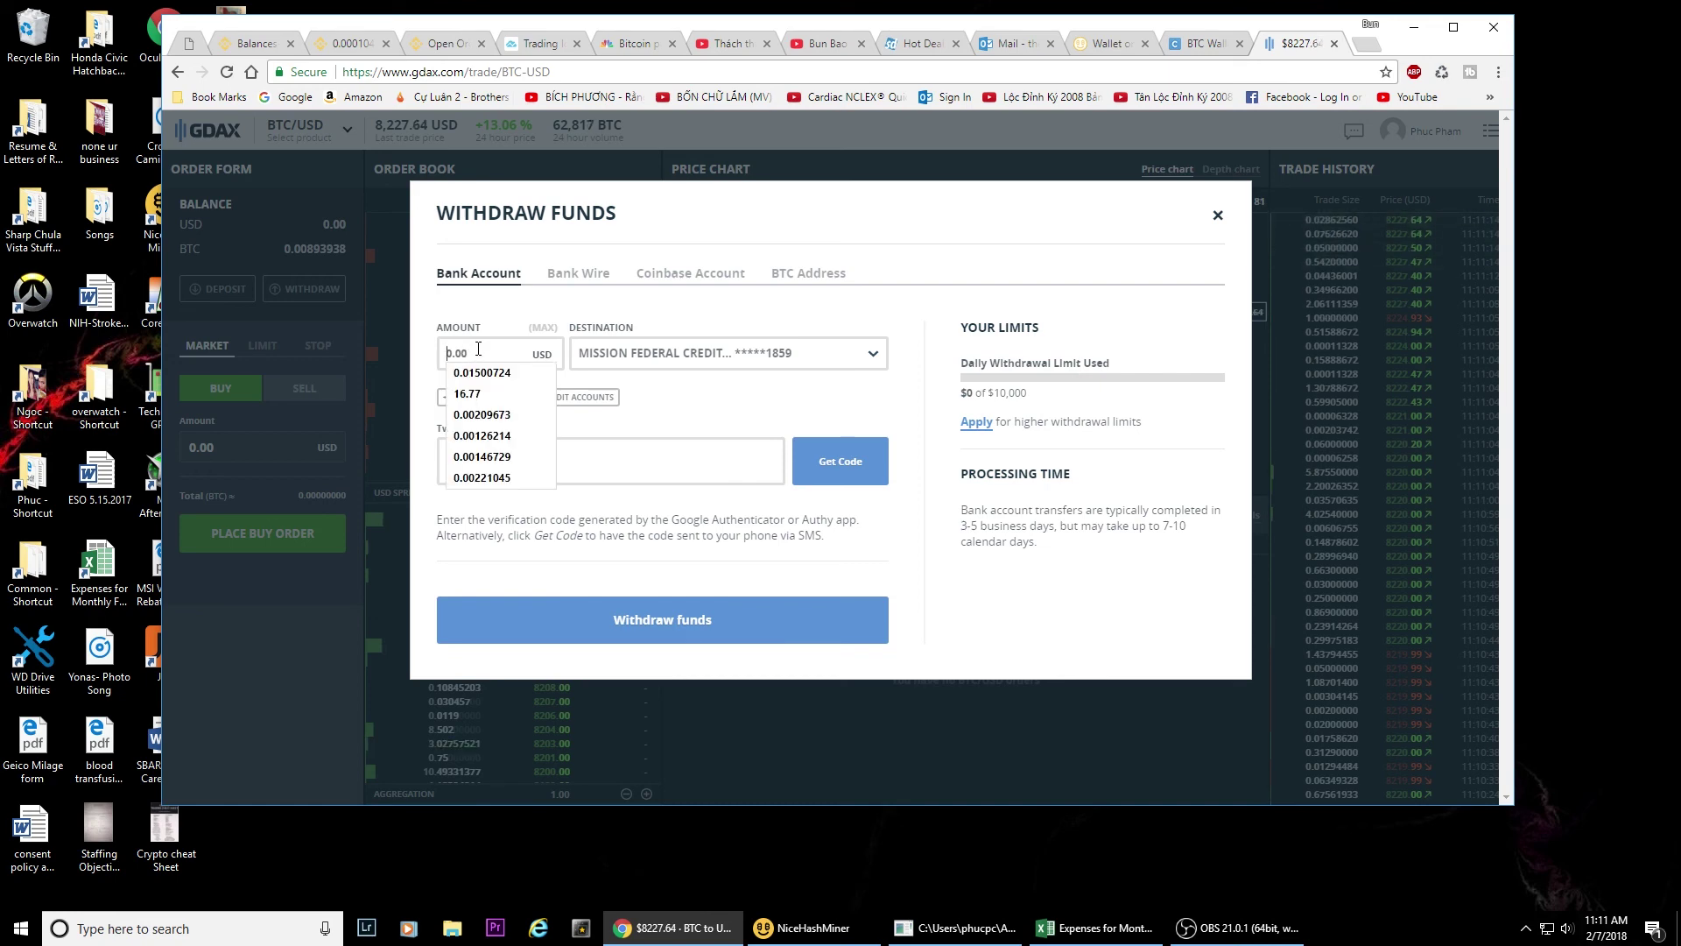
click(477, 353)
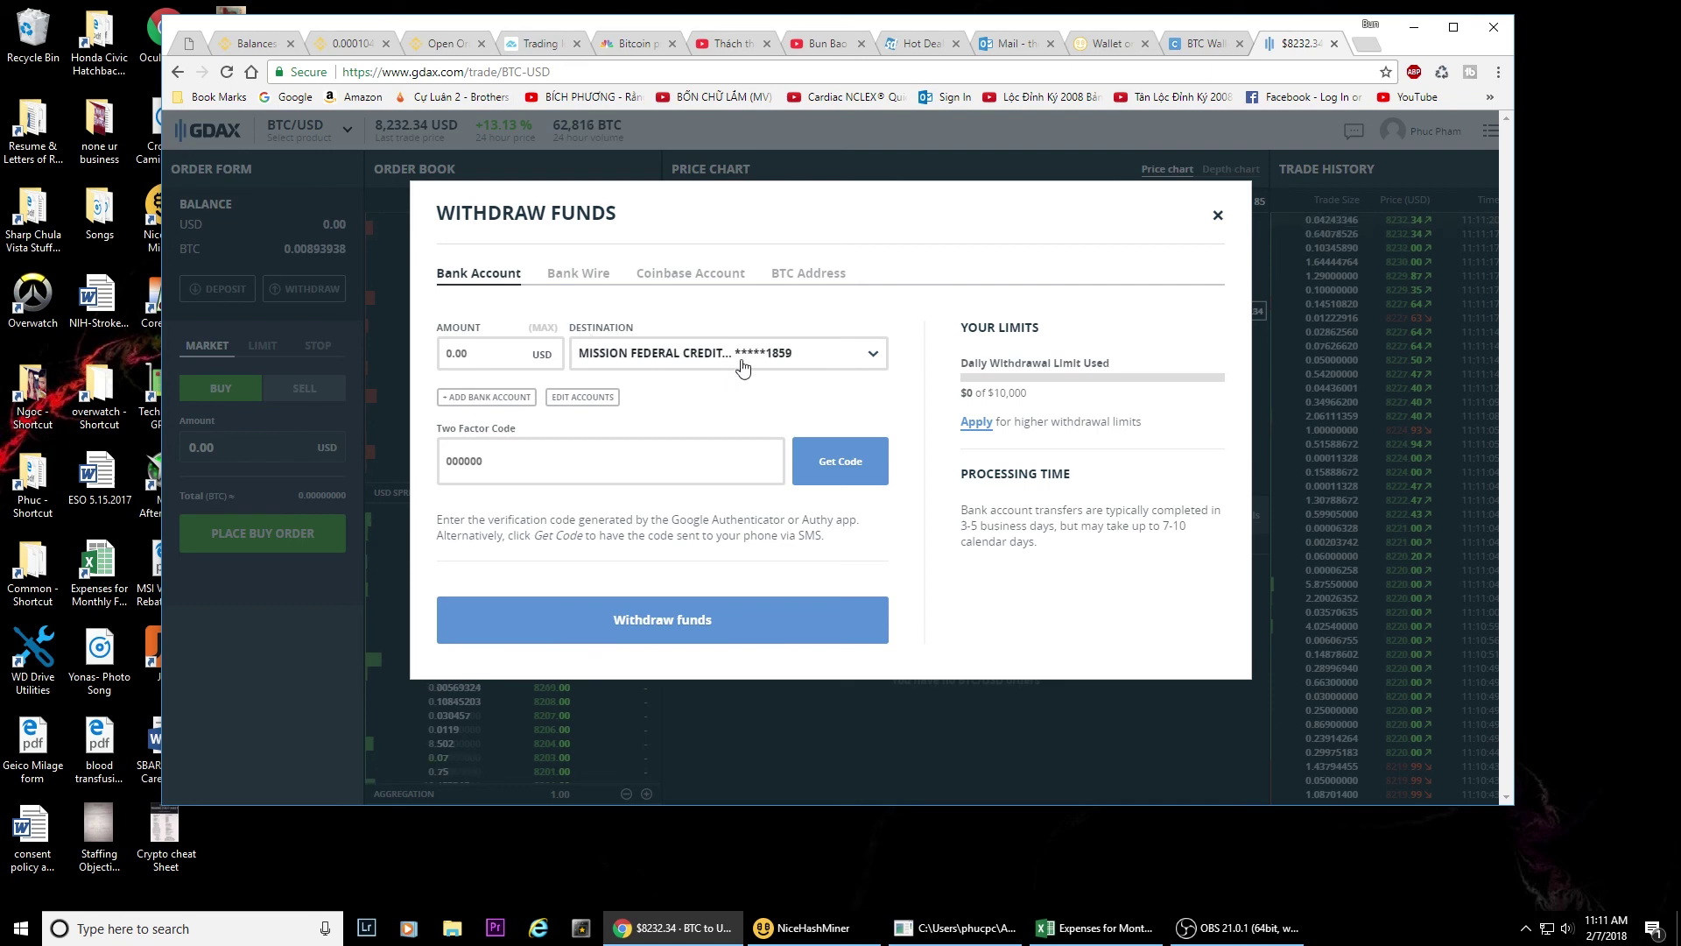
click(1218, 217)
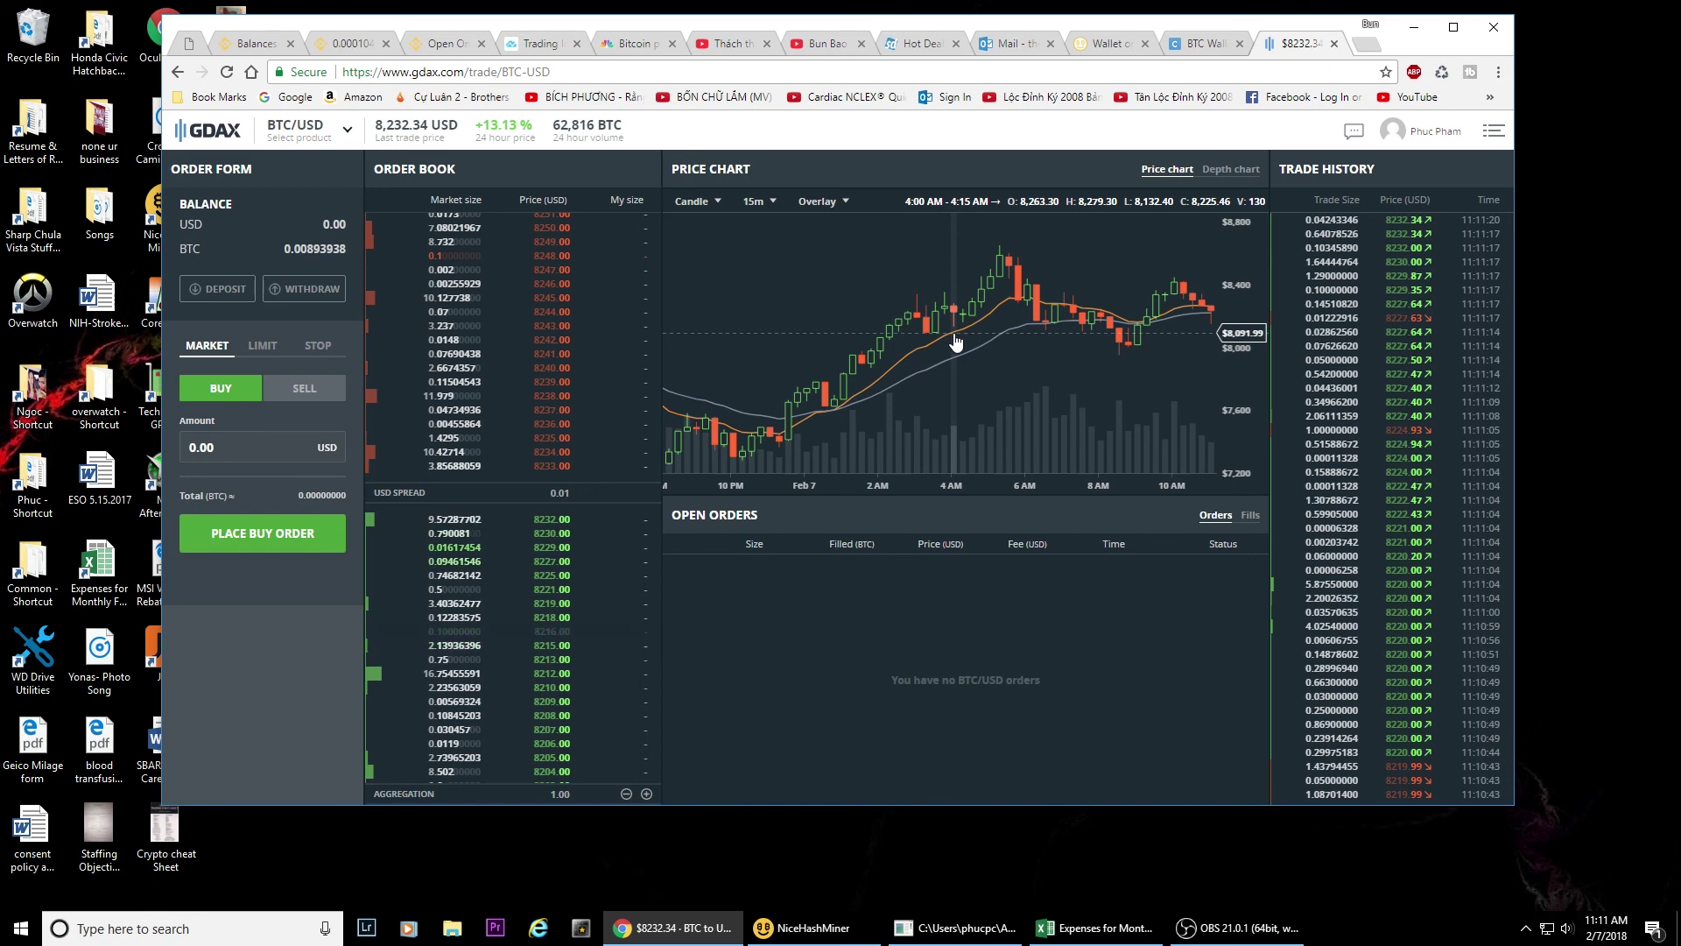
click(1637, 415)
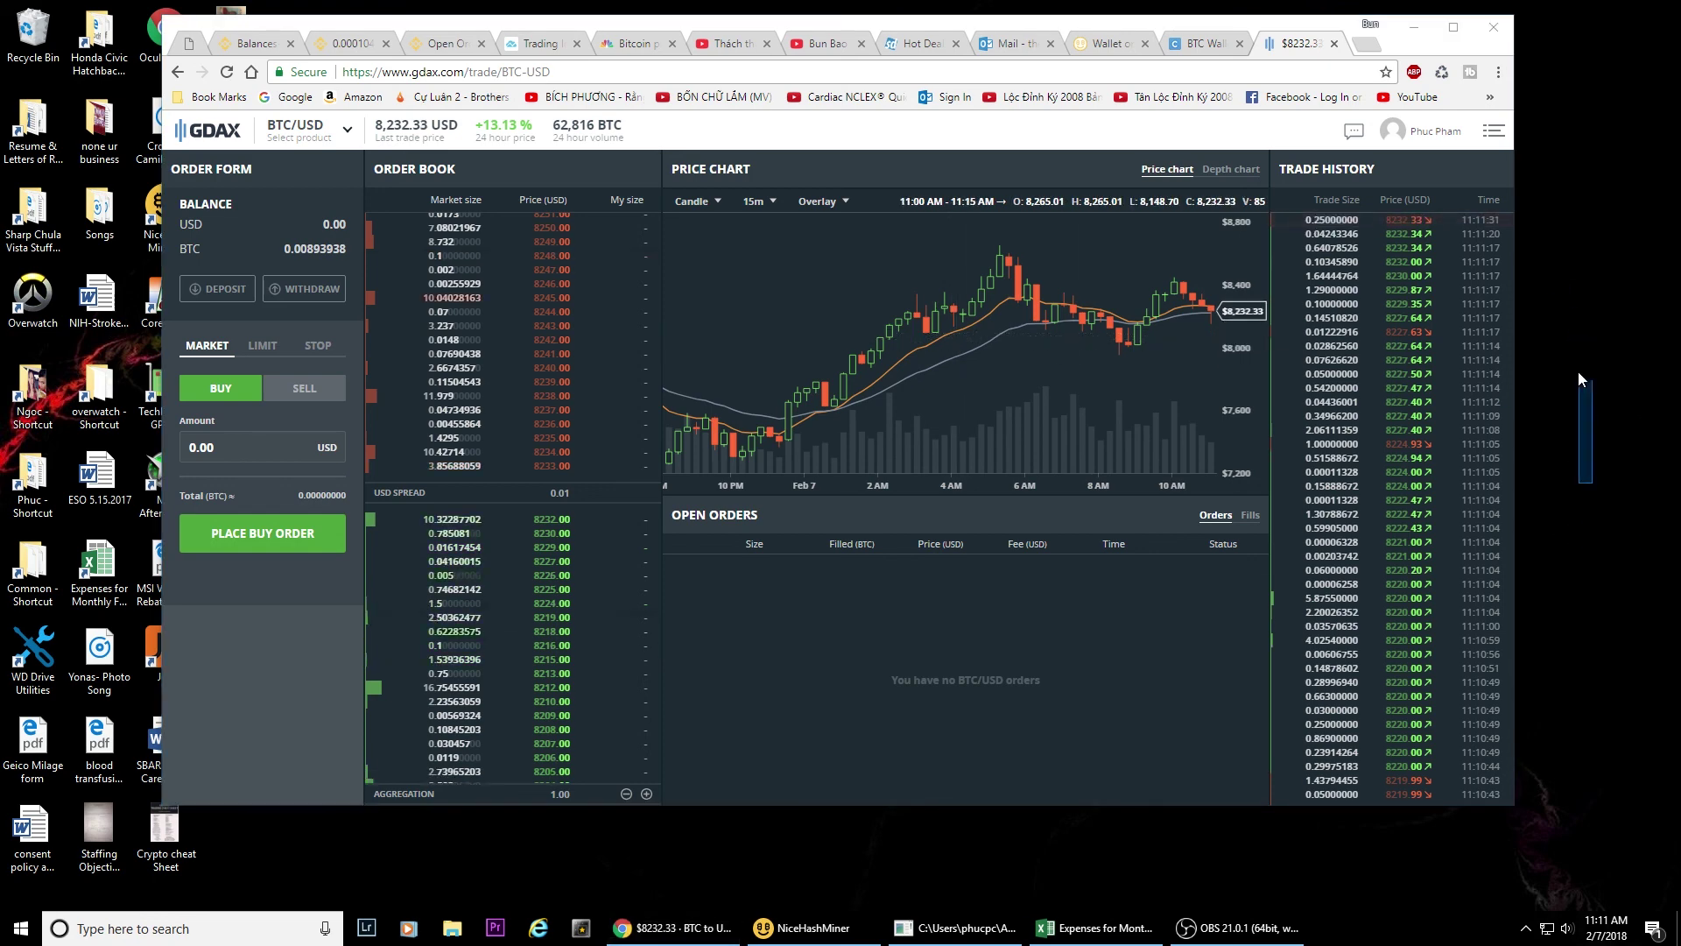